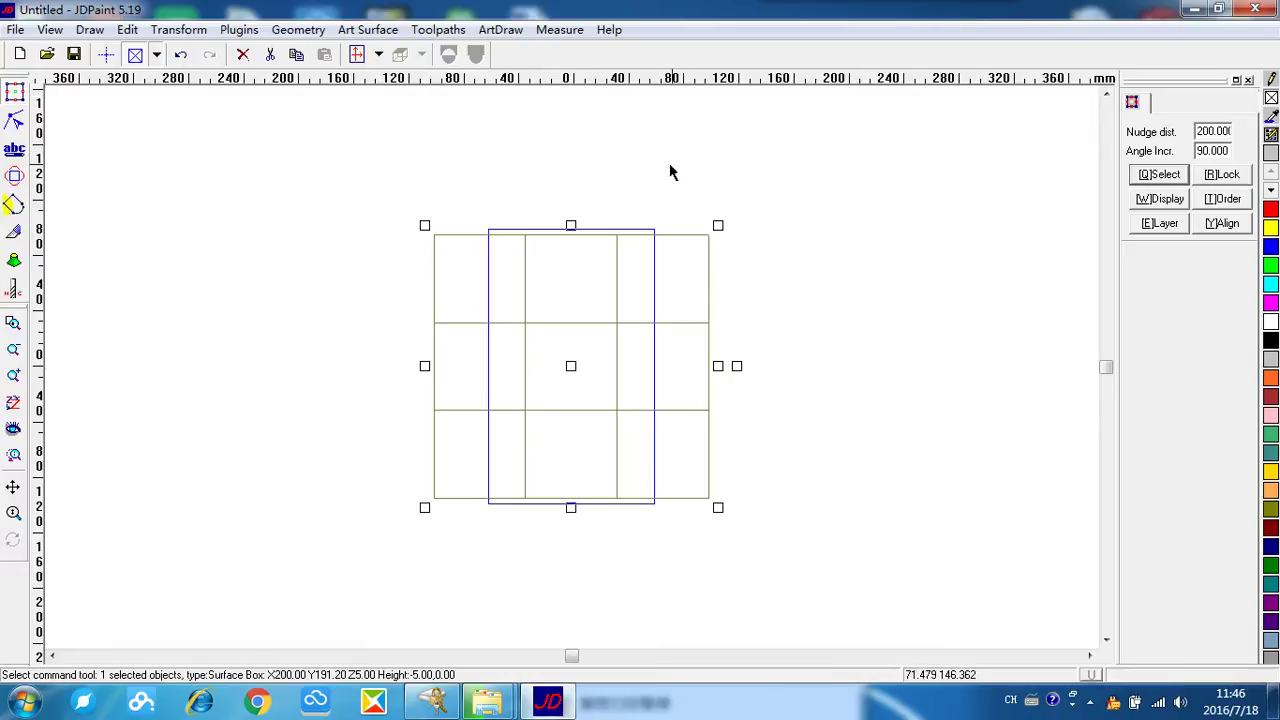
Start a toolpath for the selected surface with the Surface finish method and the [TFlat]JD-20-0.40 taper flat cutter
left_click(439, 30)
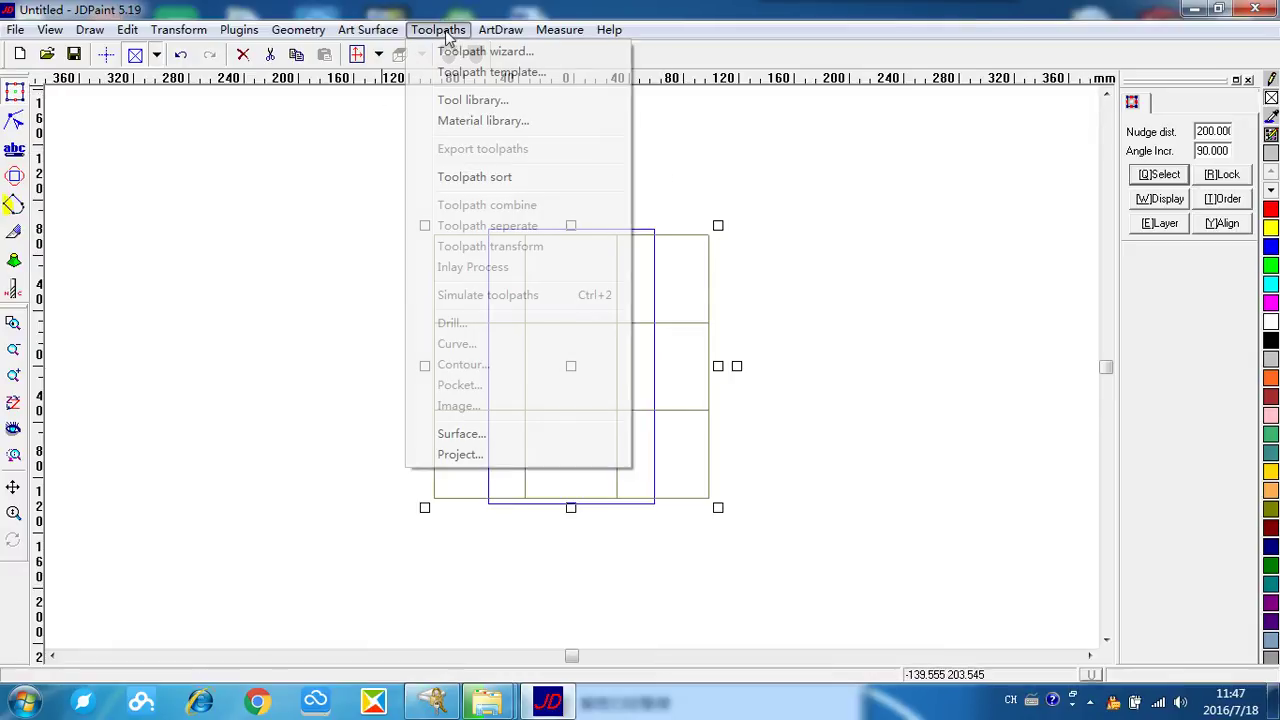
left_click(522, 51)
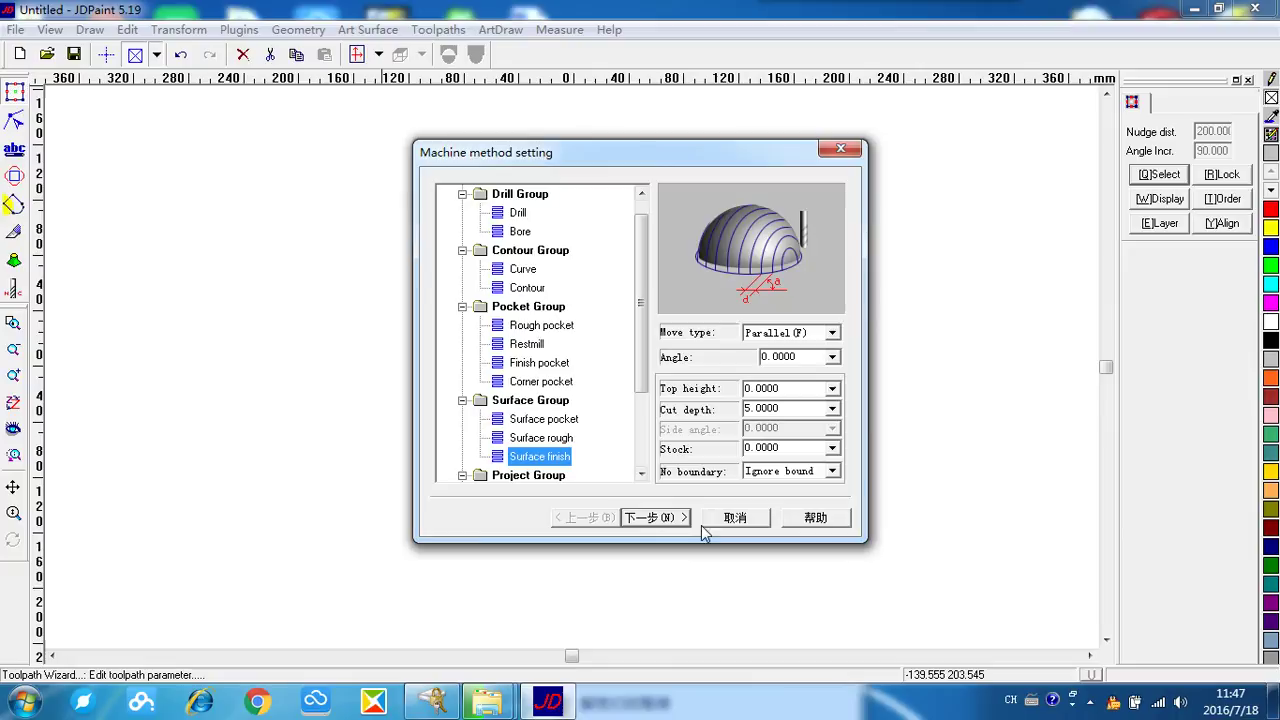
left_click(665, 517)
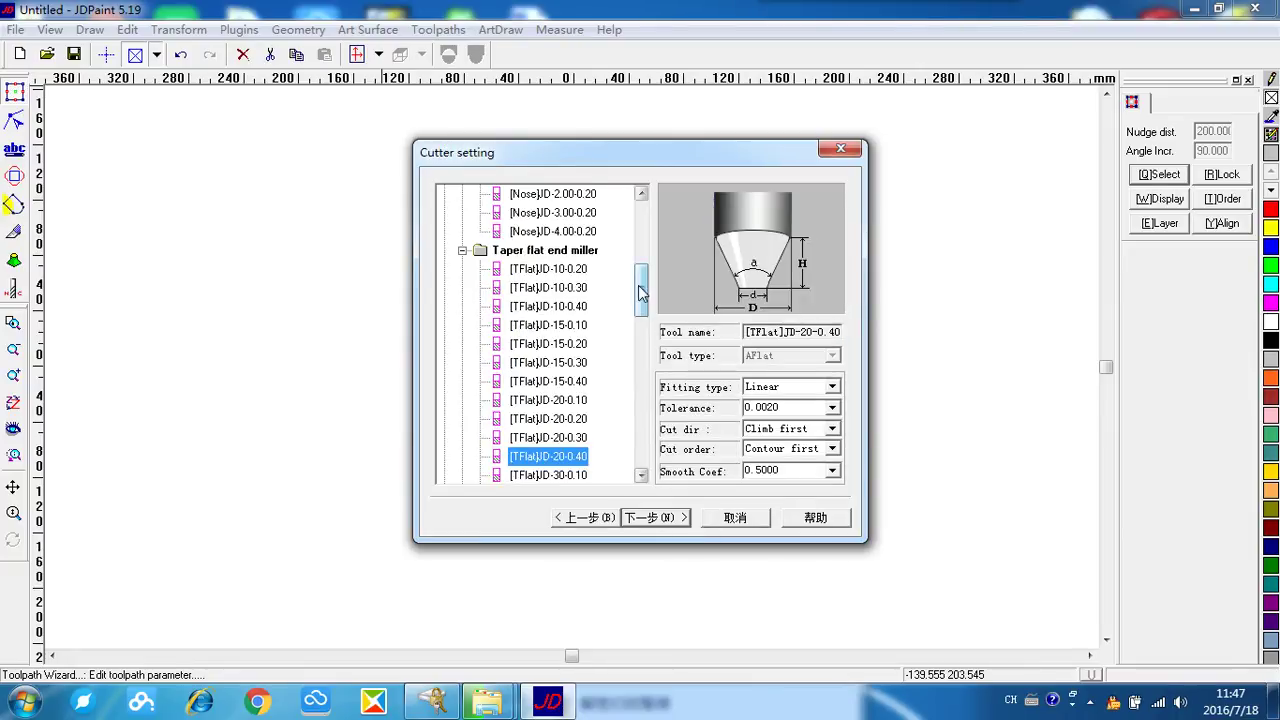
scroll(641, 297, "down", 2)
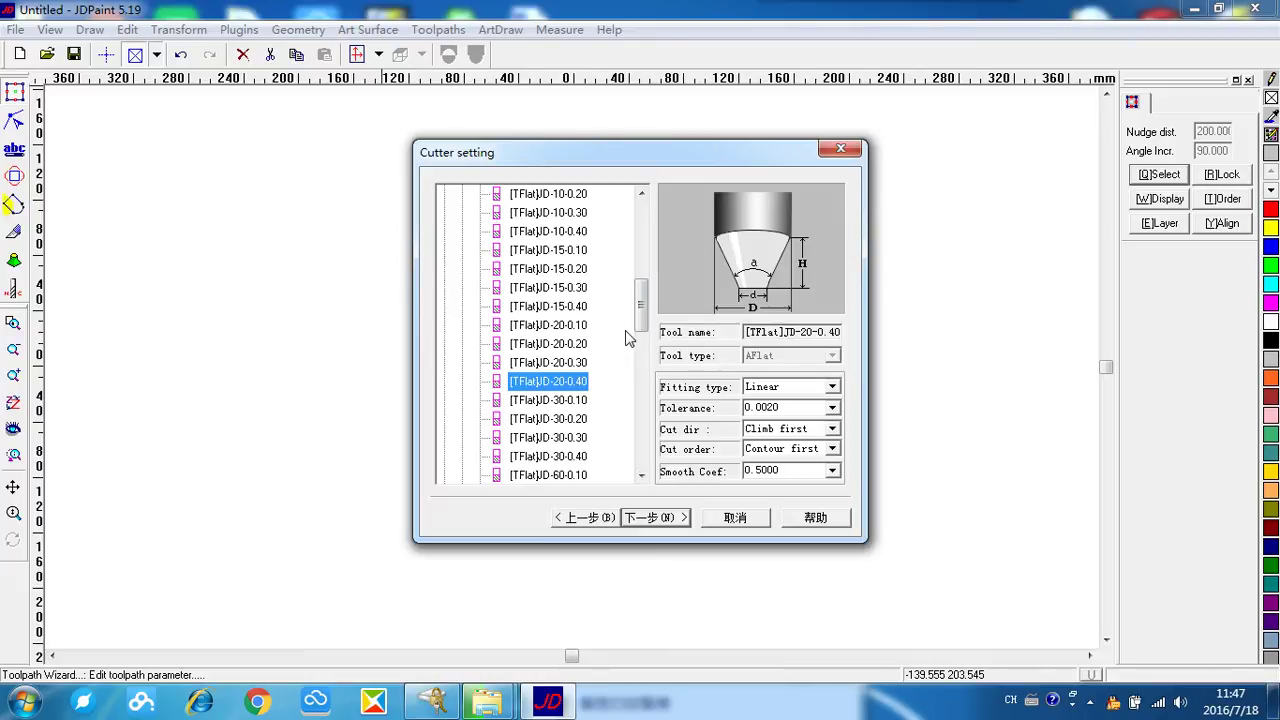
left_click(573, 384)
left_click(659, 518)
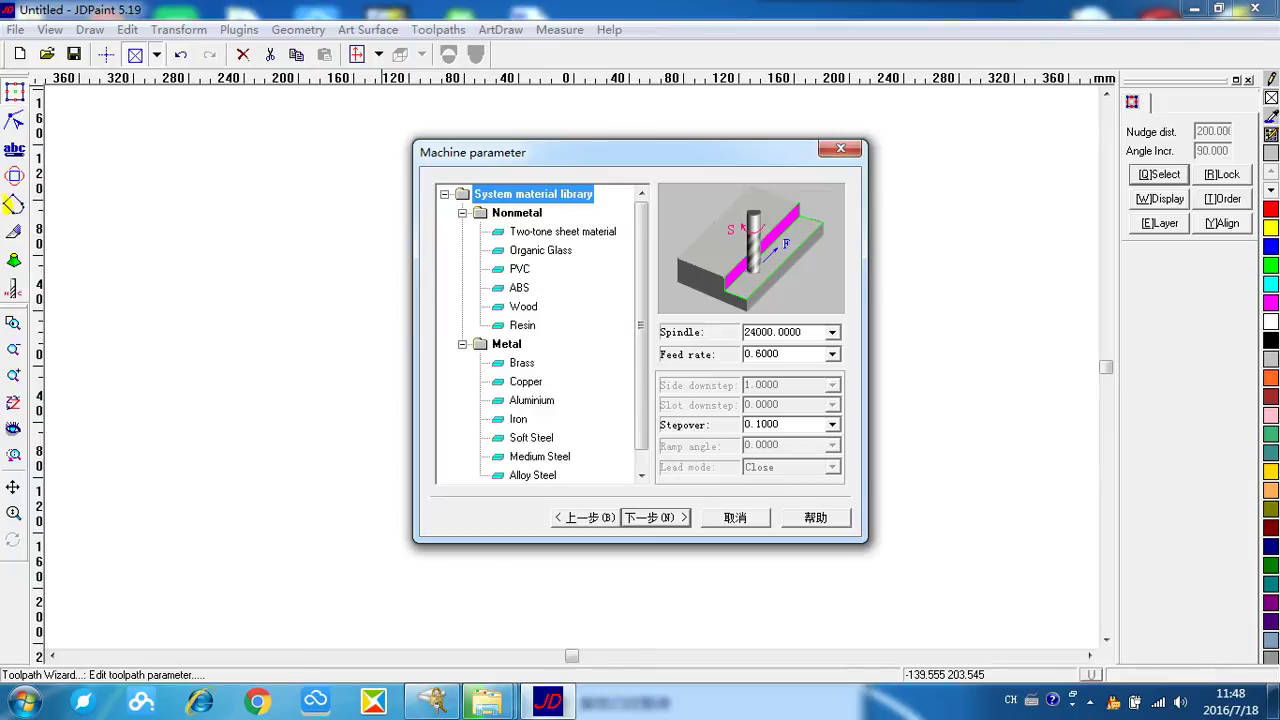
Set the machining stepover to 0.1 and continue to the toolpath parameters
left_click(762, 424)
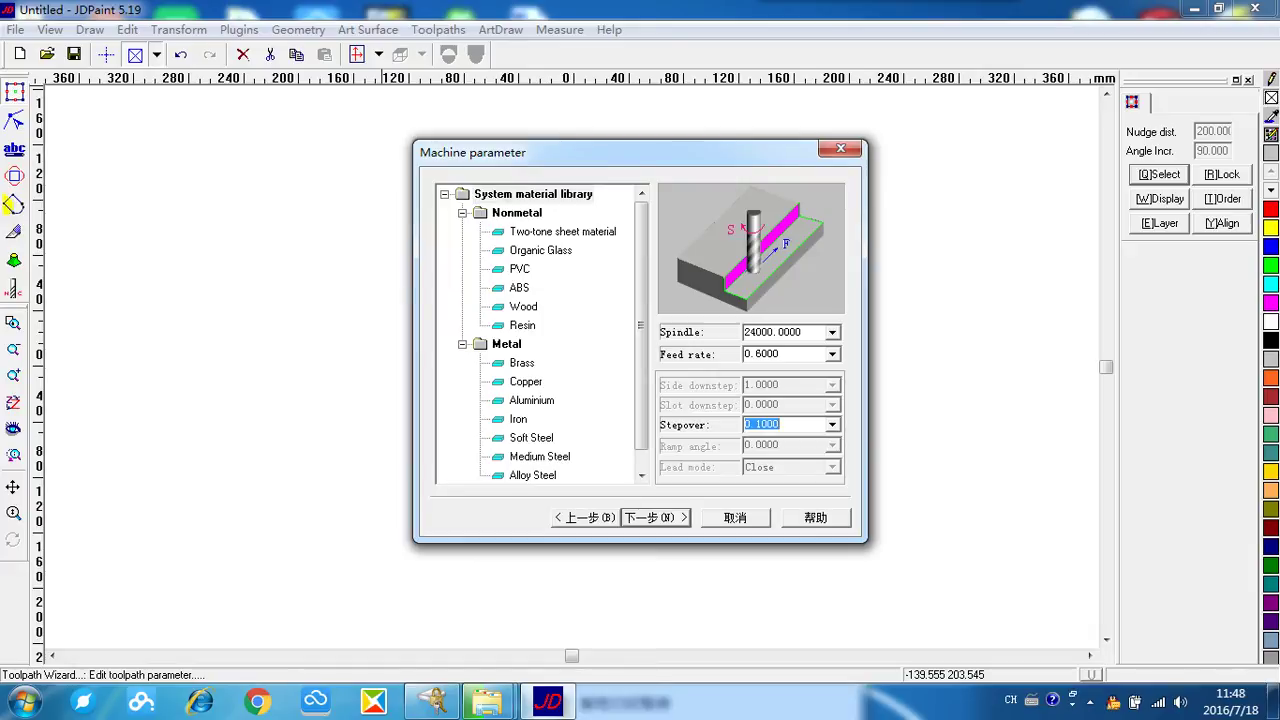
type("0.1")
left_click(676, 519)
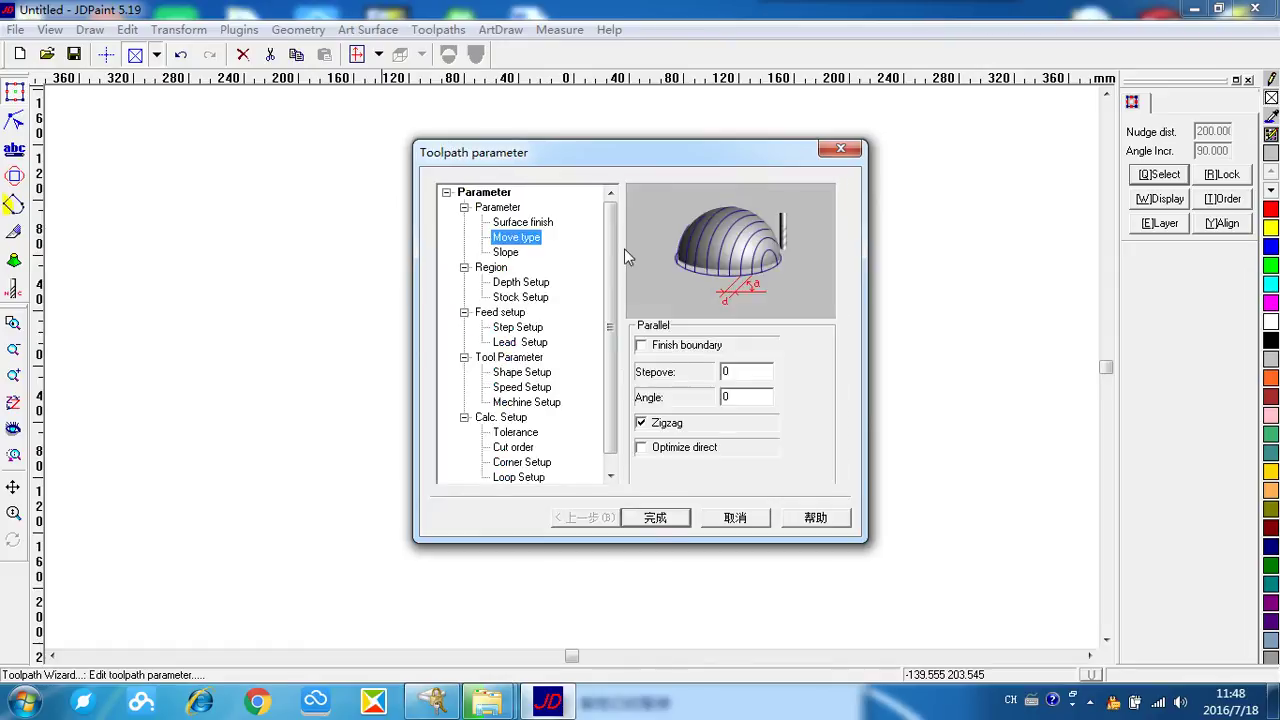
Review the surface finish, move type, slope, region, feed and tool parameters, and calculate the toolpath
left_click(530, 222)
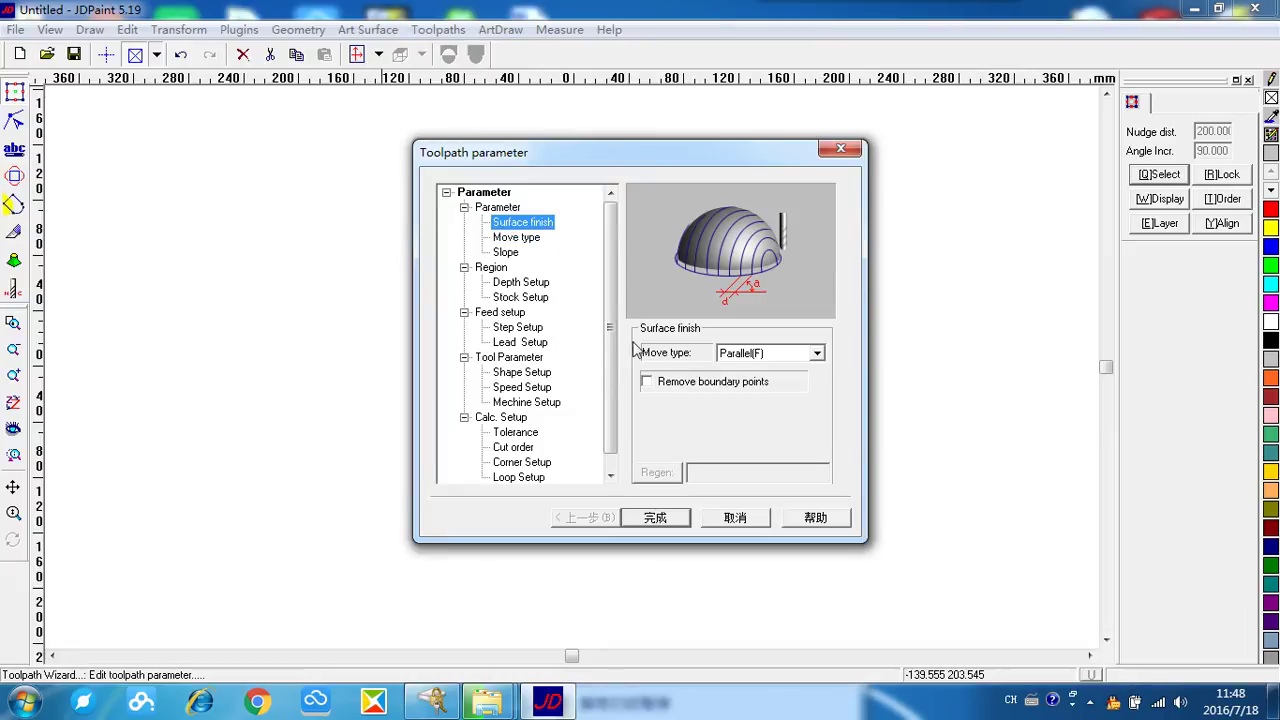
left_click(528, 240)
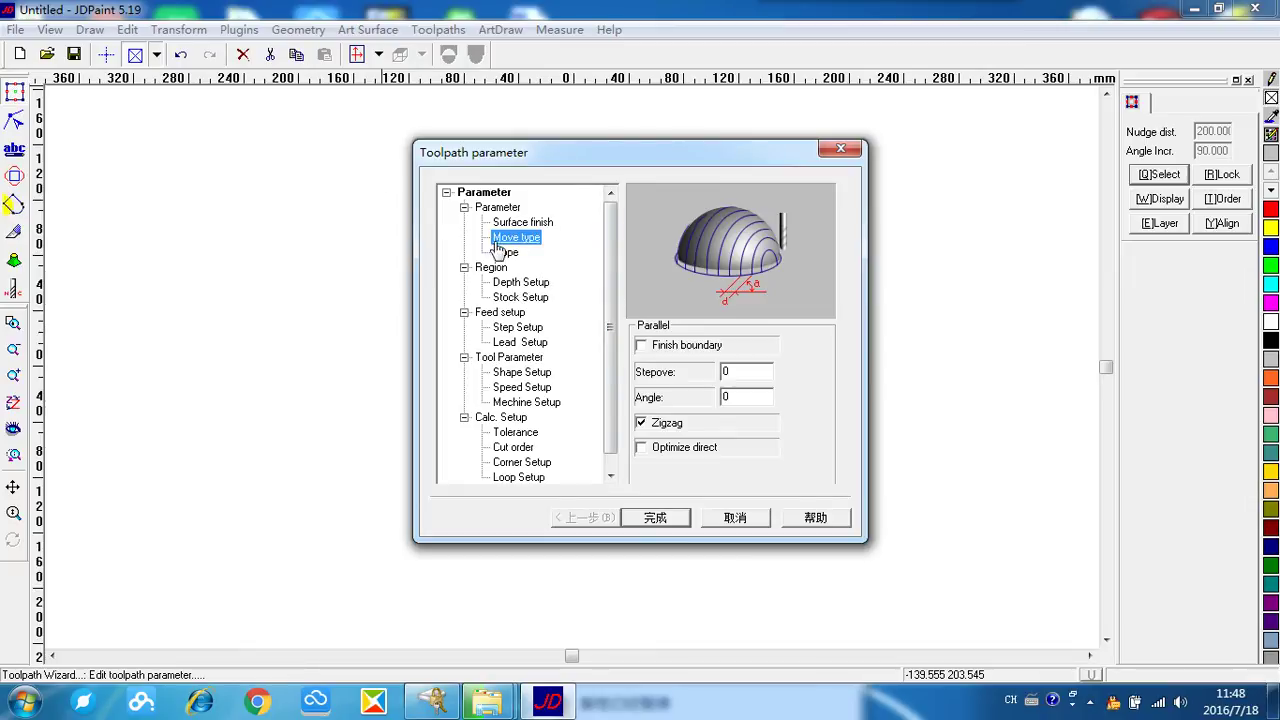
left_click(516, 254)
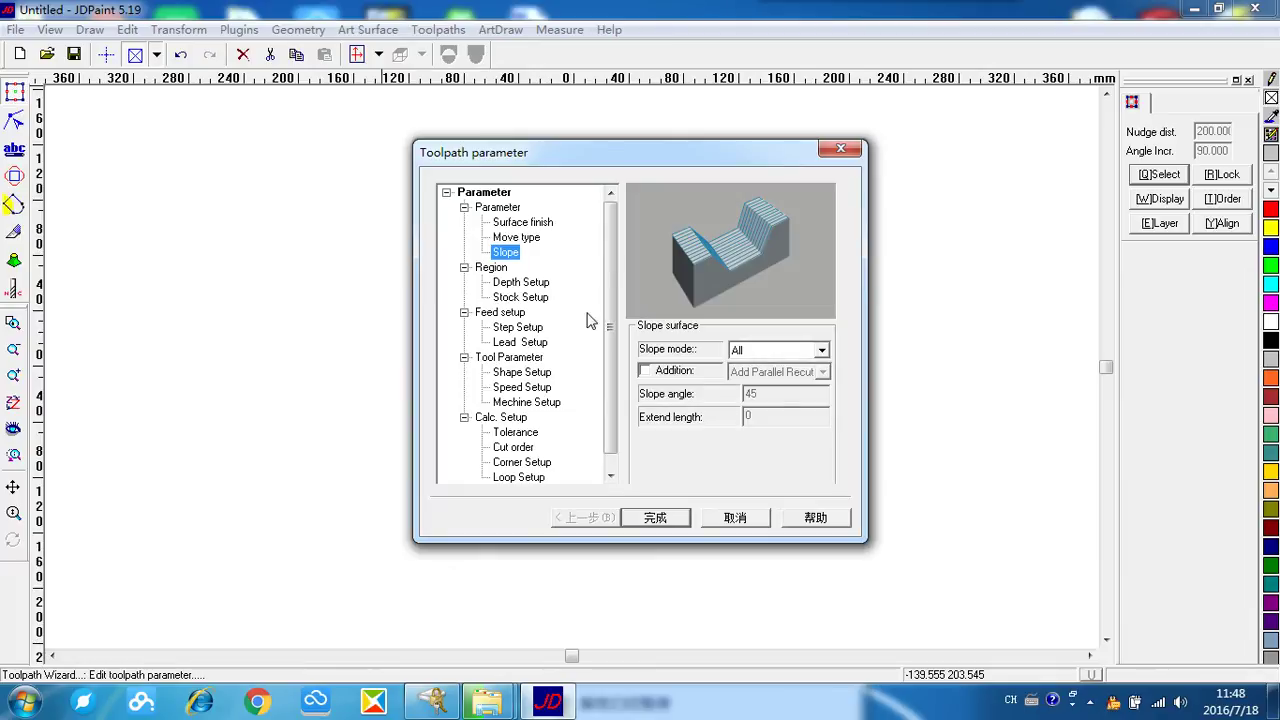
left_click(522, 284)
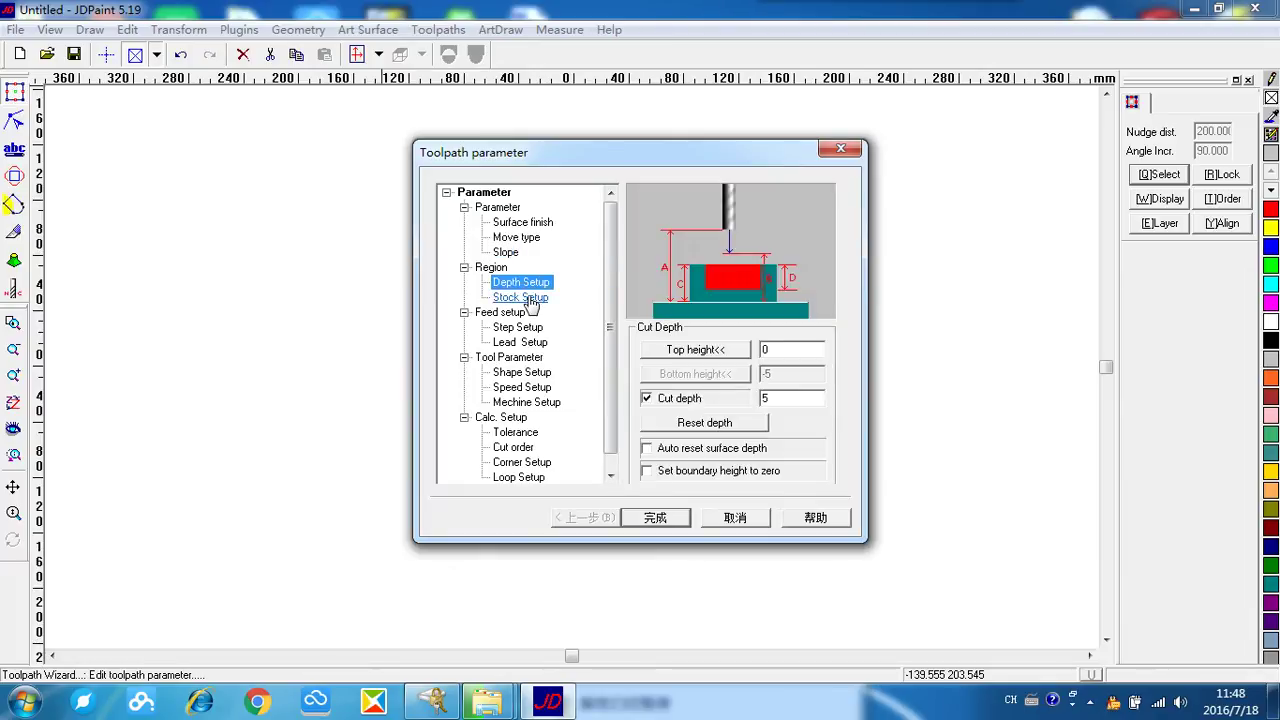
left_click(528, 298)
left_click(535, 285)
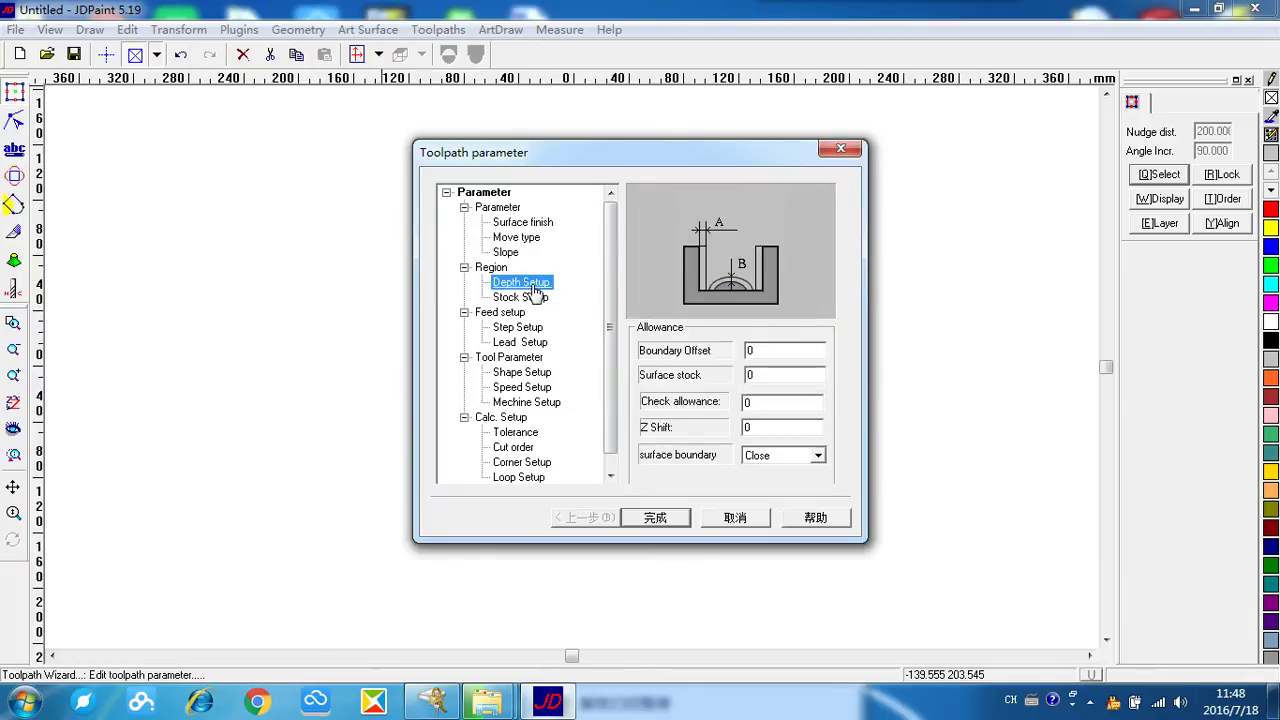
left_click(516, 329)
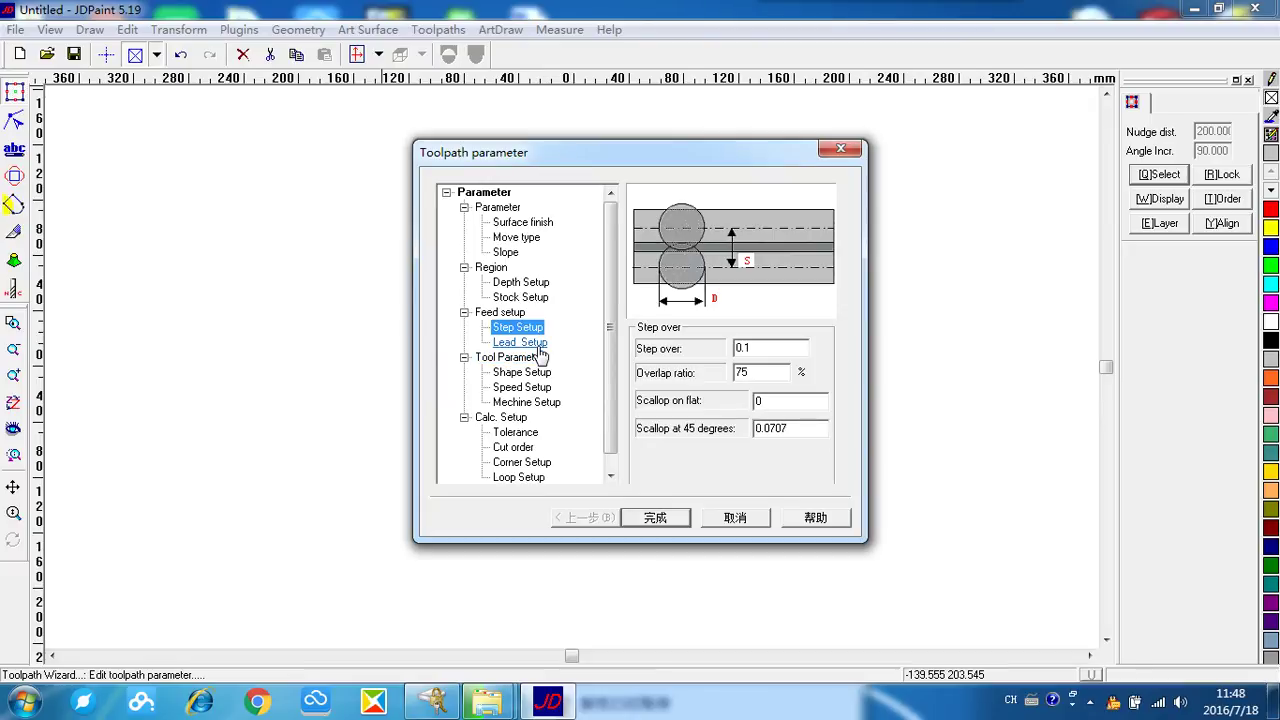
left_click(535, 343)
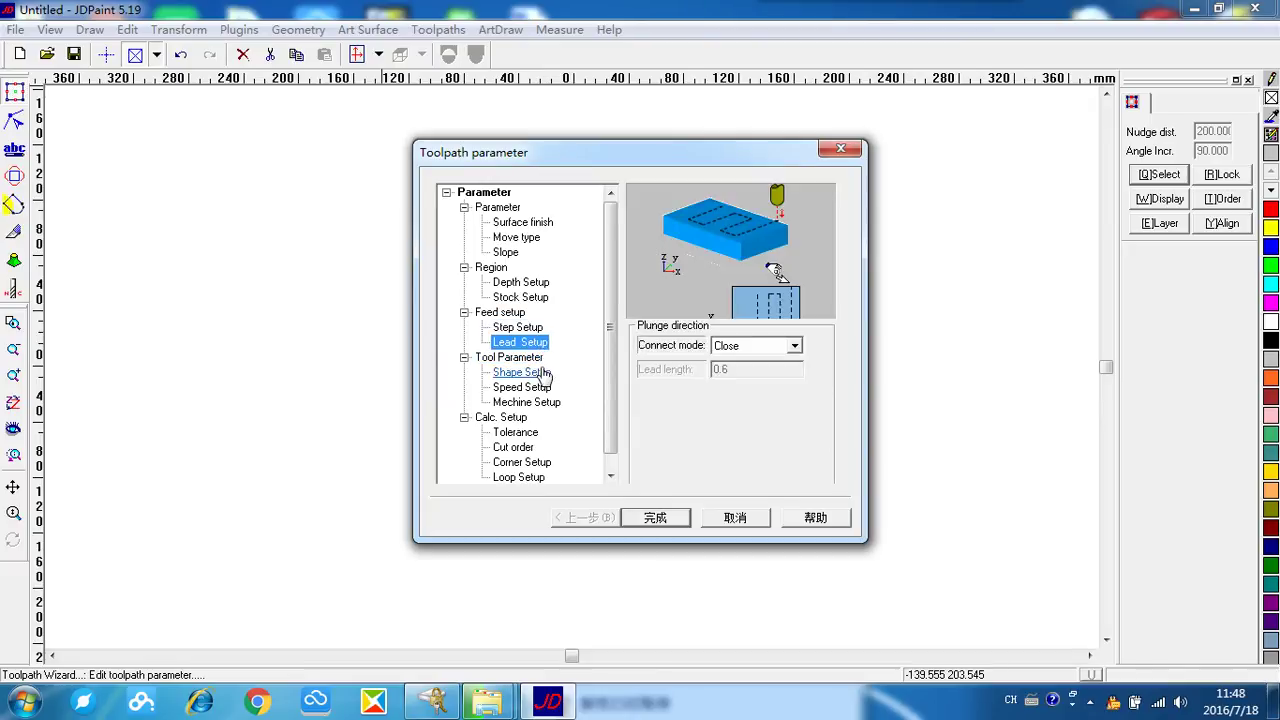
left_click(528, 372)
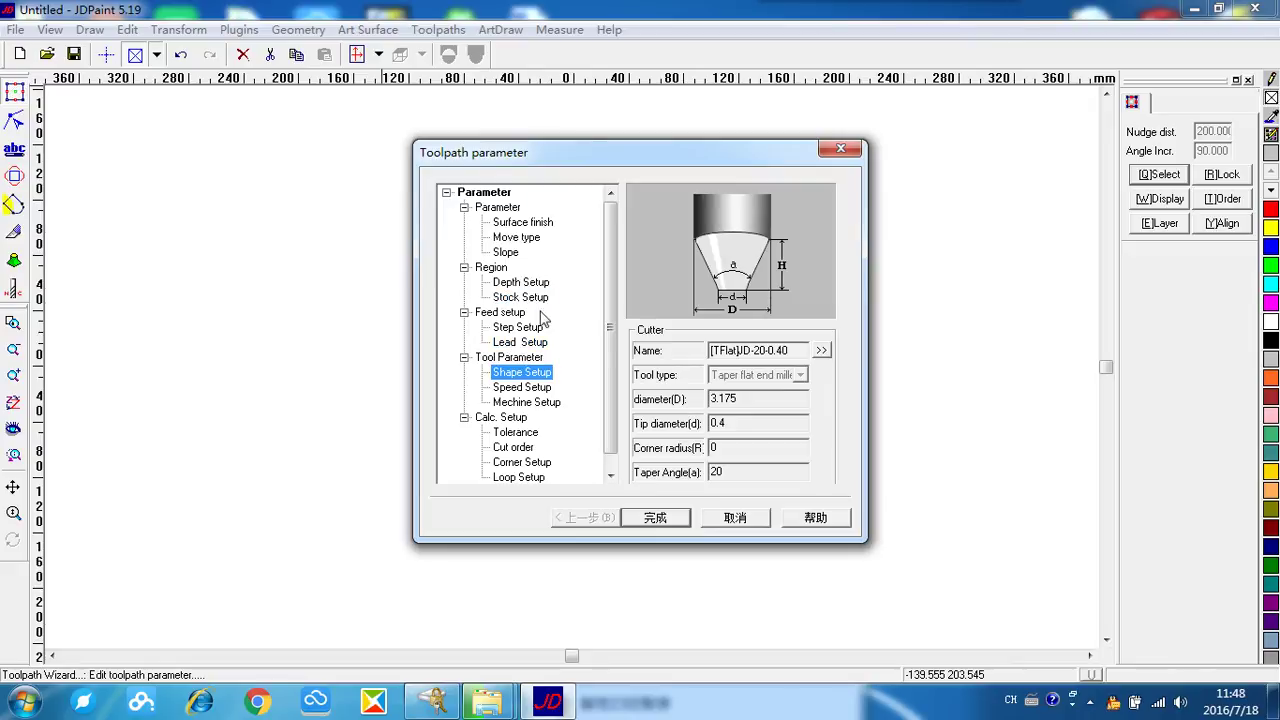
left_click(538, 392)
left_click(540, 400)
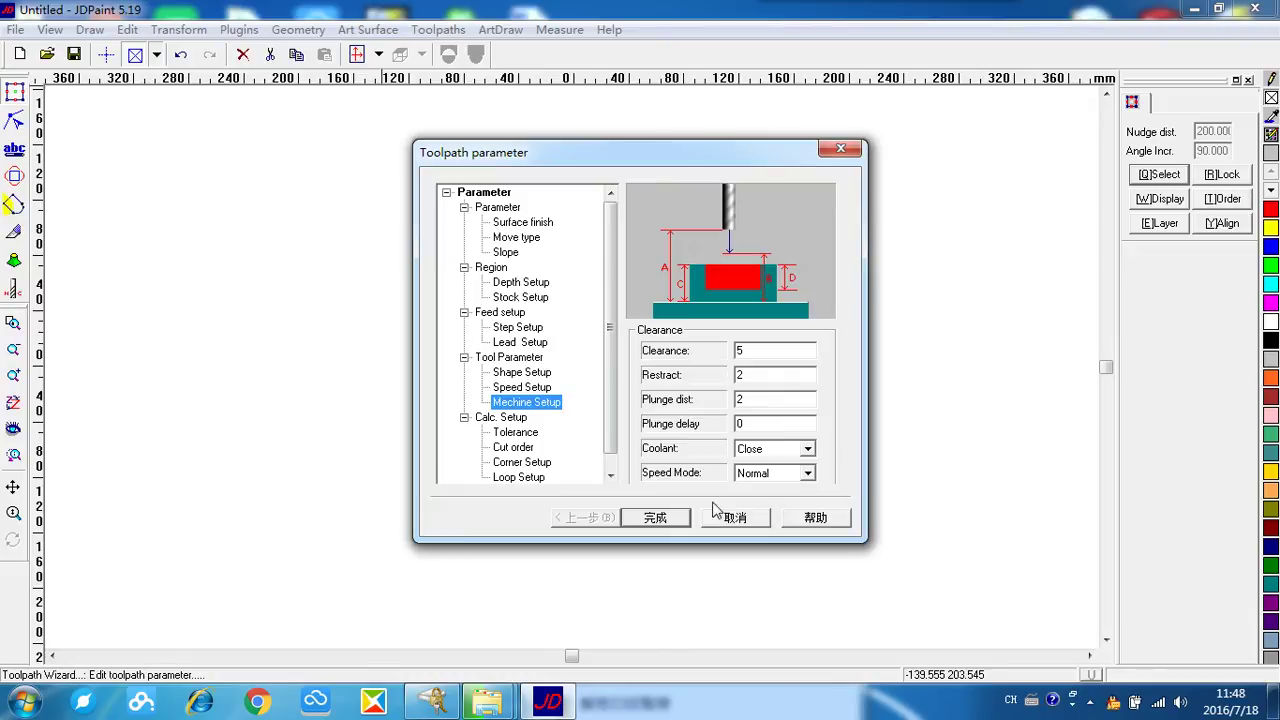
left_click(656, 517)
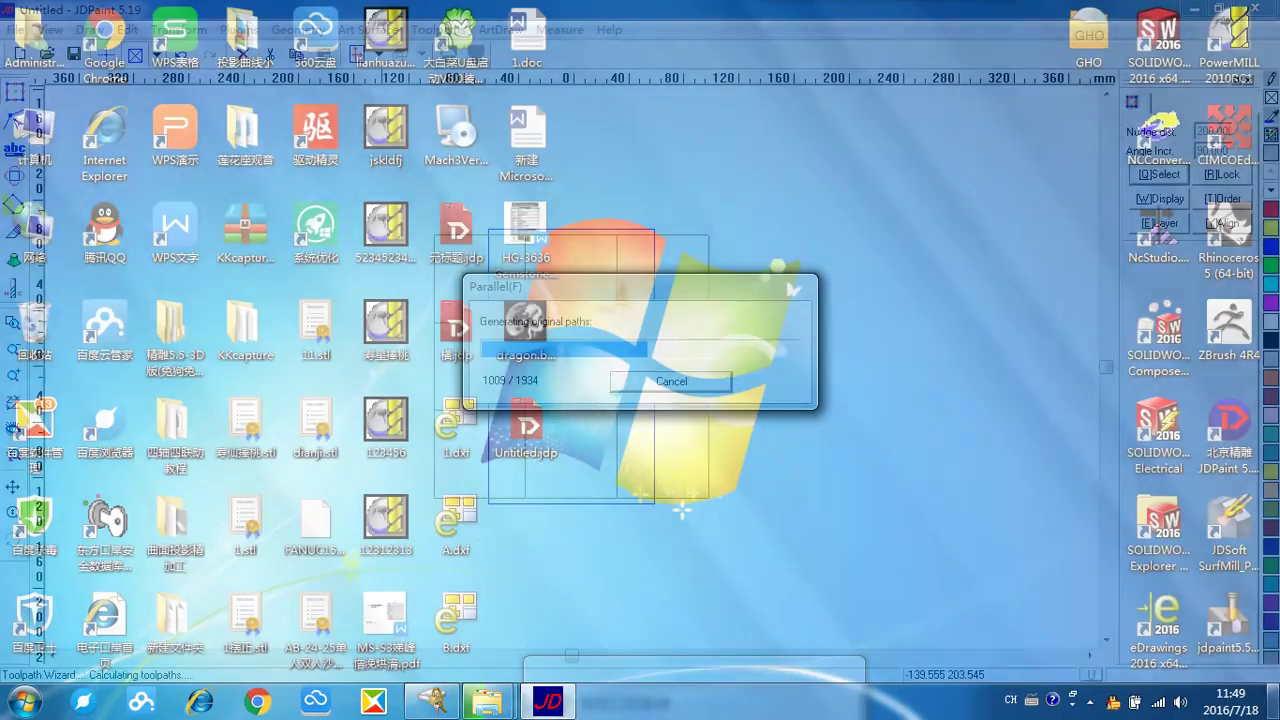
Switch to the desktop and launch NCConverter
left_click(1276, 700)
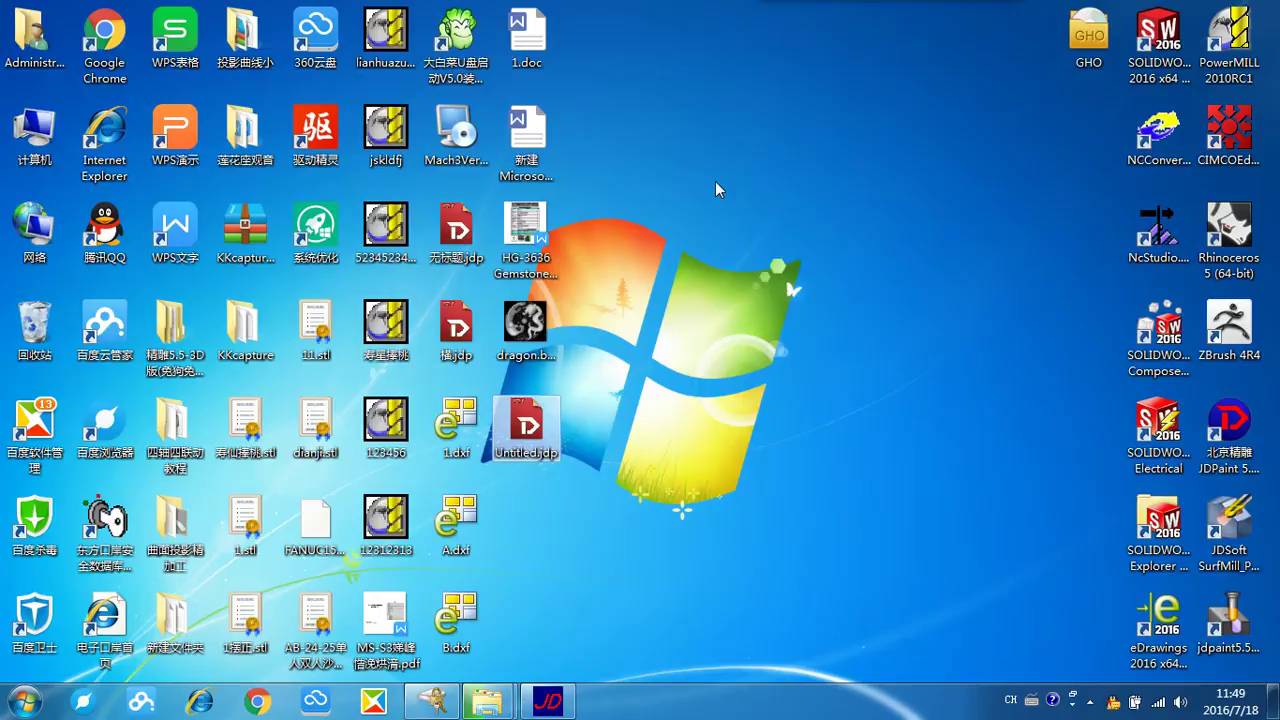
right_click(714, 181)
left_click(782, 285)
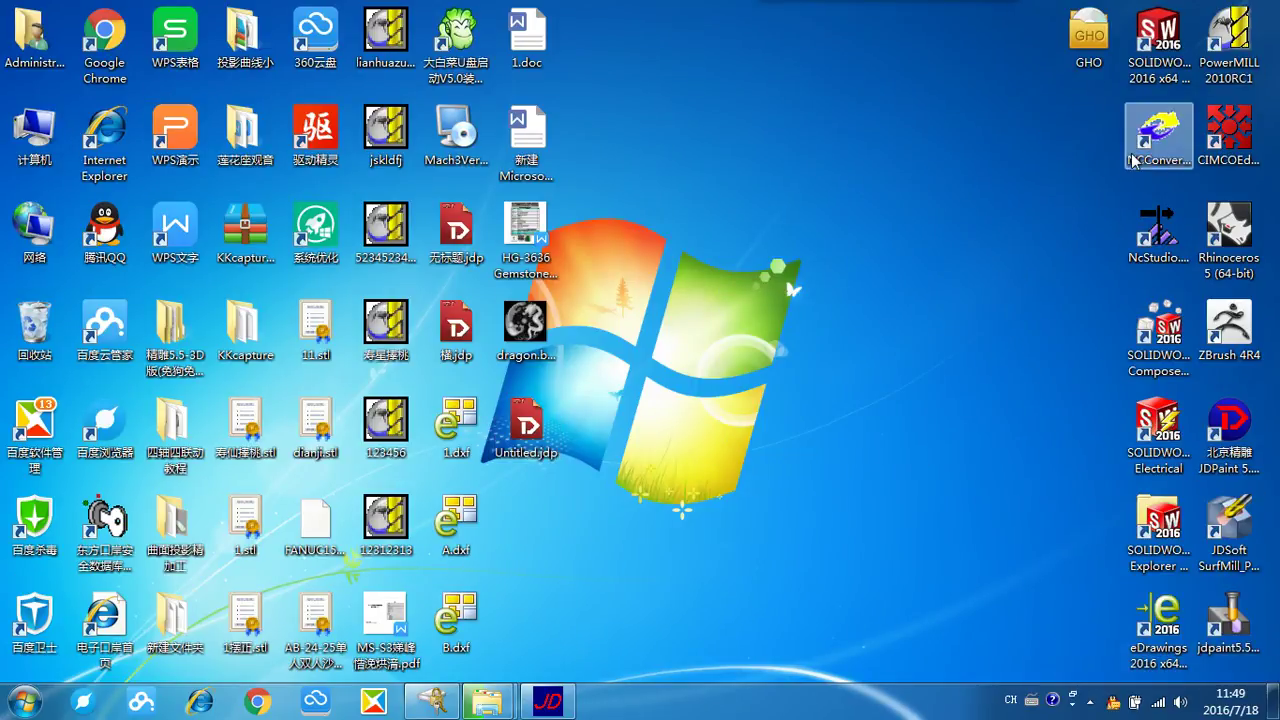
double_click(1158, 138)
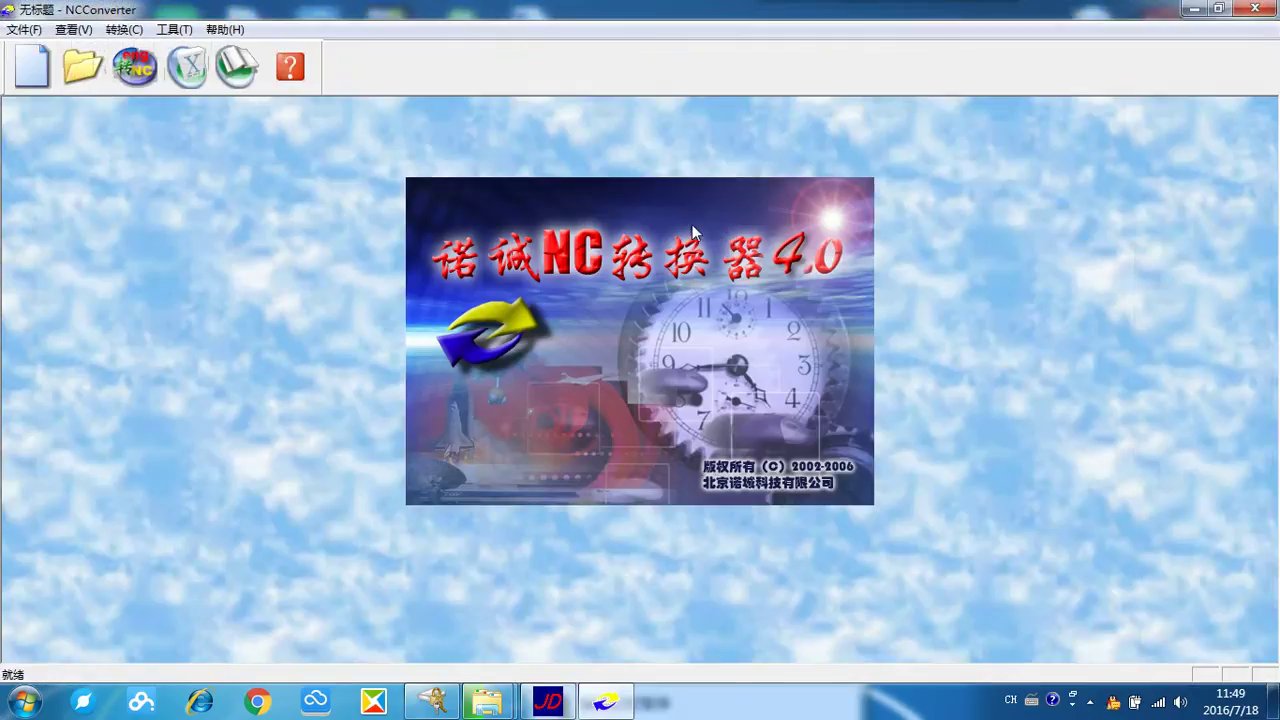
Open the eng-to-NC file conversion, expand its advanced parameters and clear the file header text
left_click(151, 84)
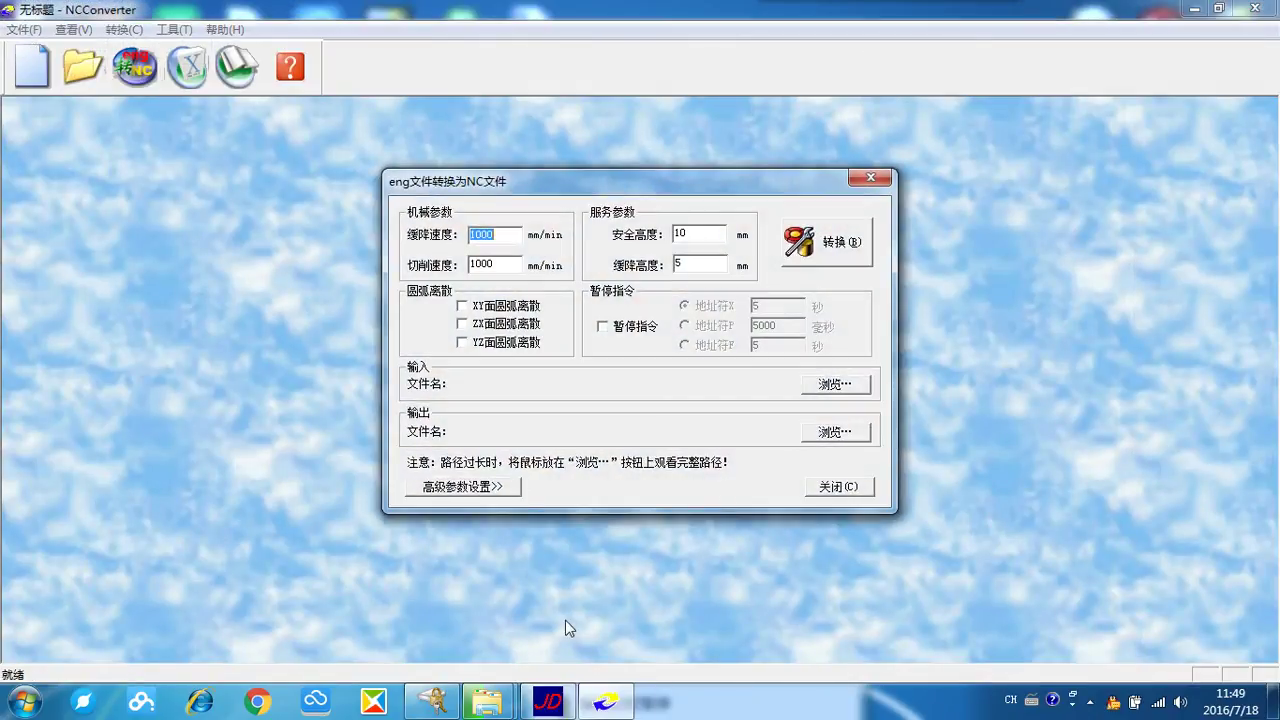
left_click(489, 488)
left_click(737, 475)
key("ctrl+a")
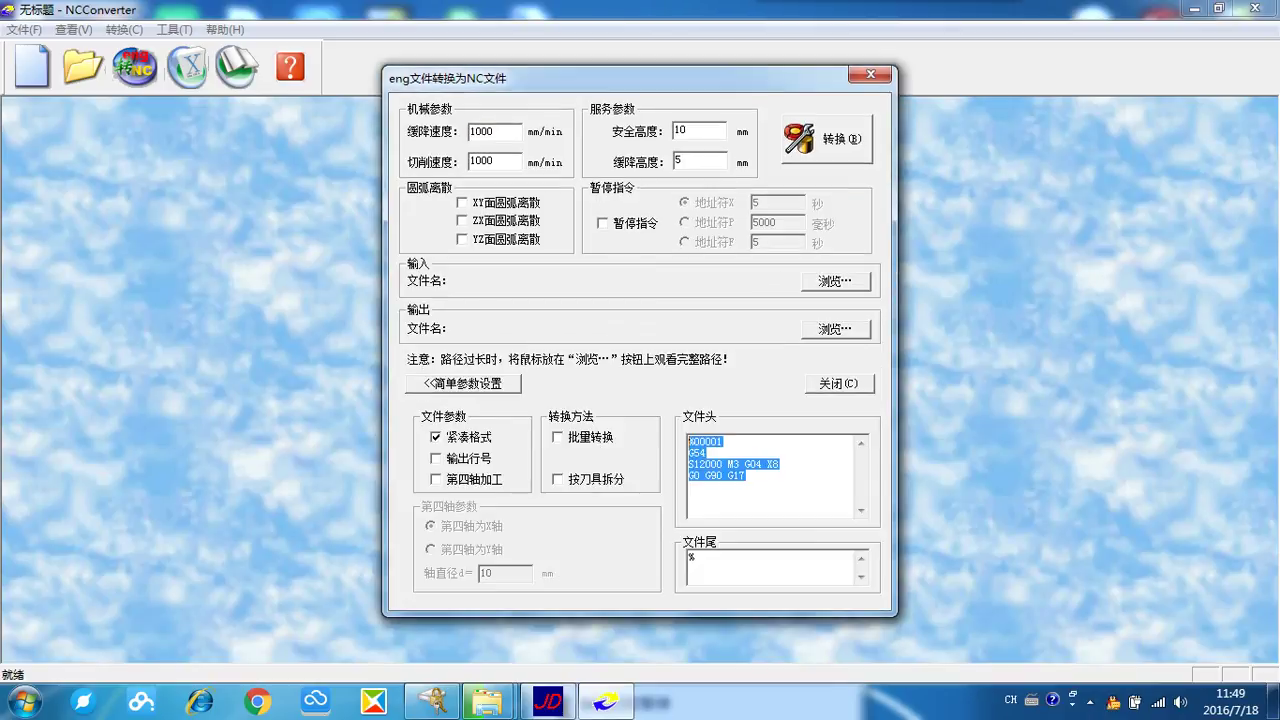
key("Delete")
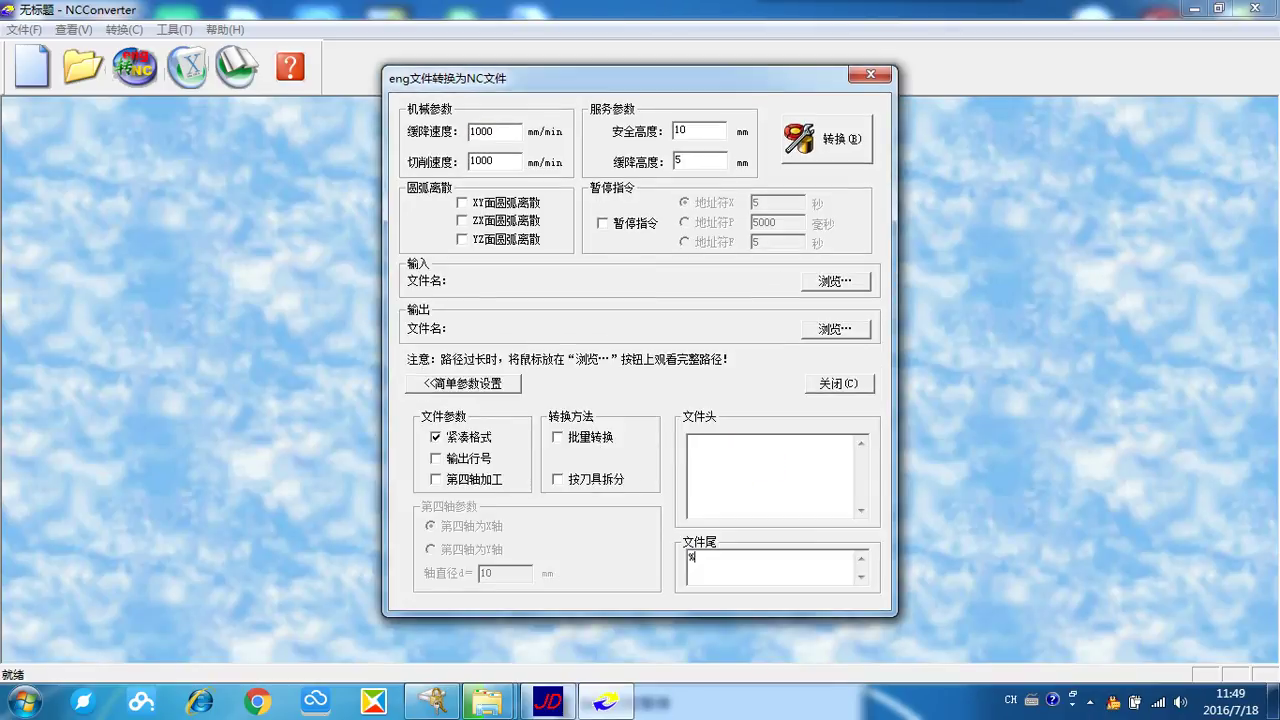
key("Tab")
Switch back to JDPaint, clear the current selection and select the calculated toolpath
left_click(548, 703)
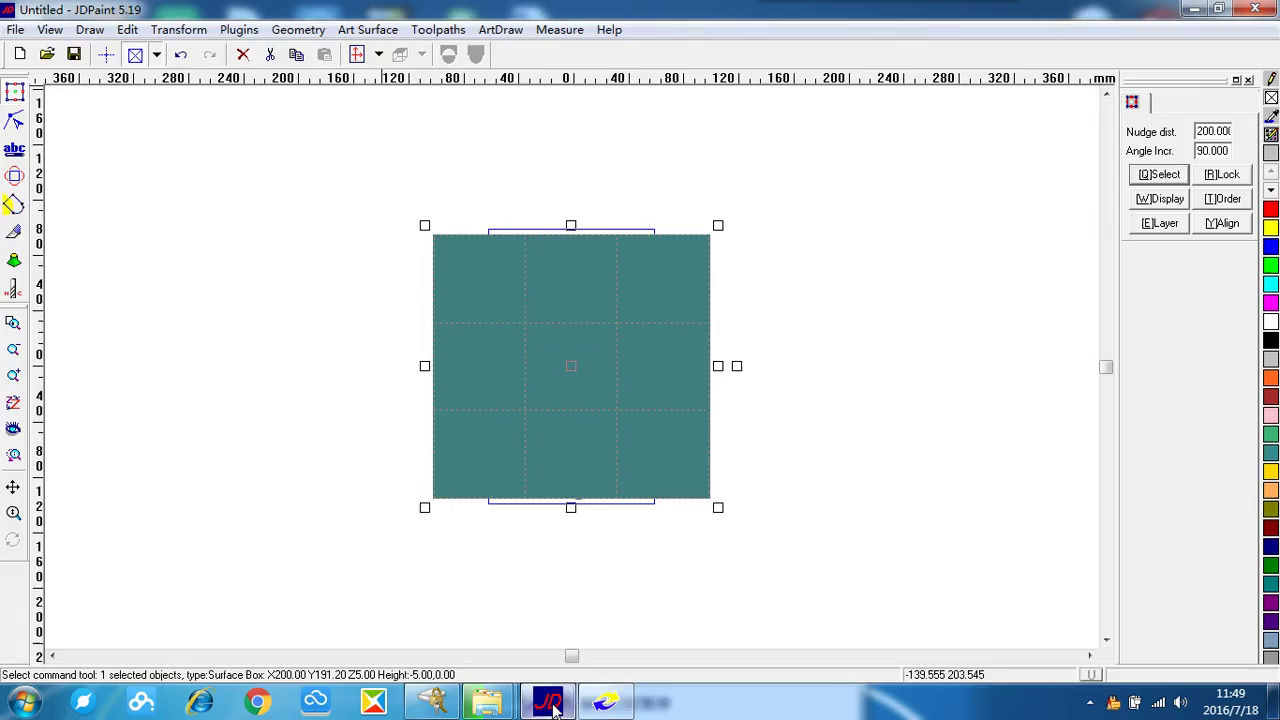
left_click(861, 164)
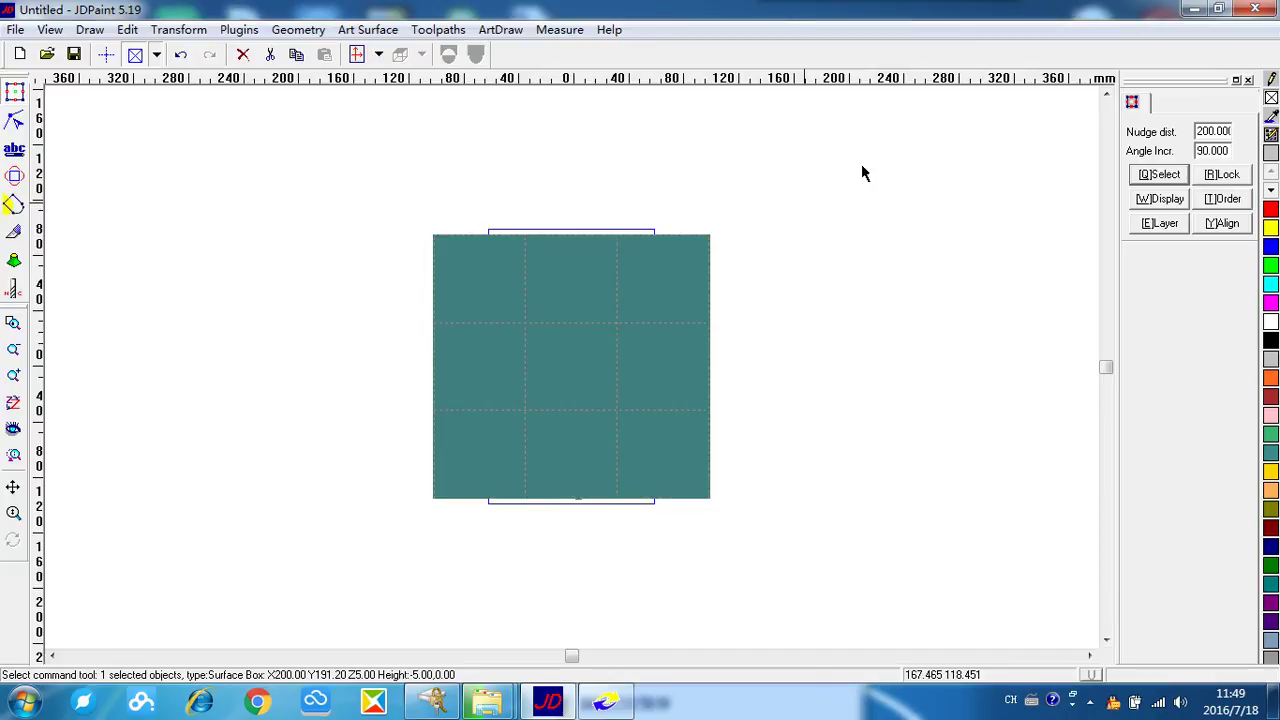
left_click(367, 584)
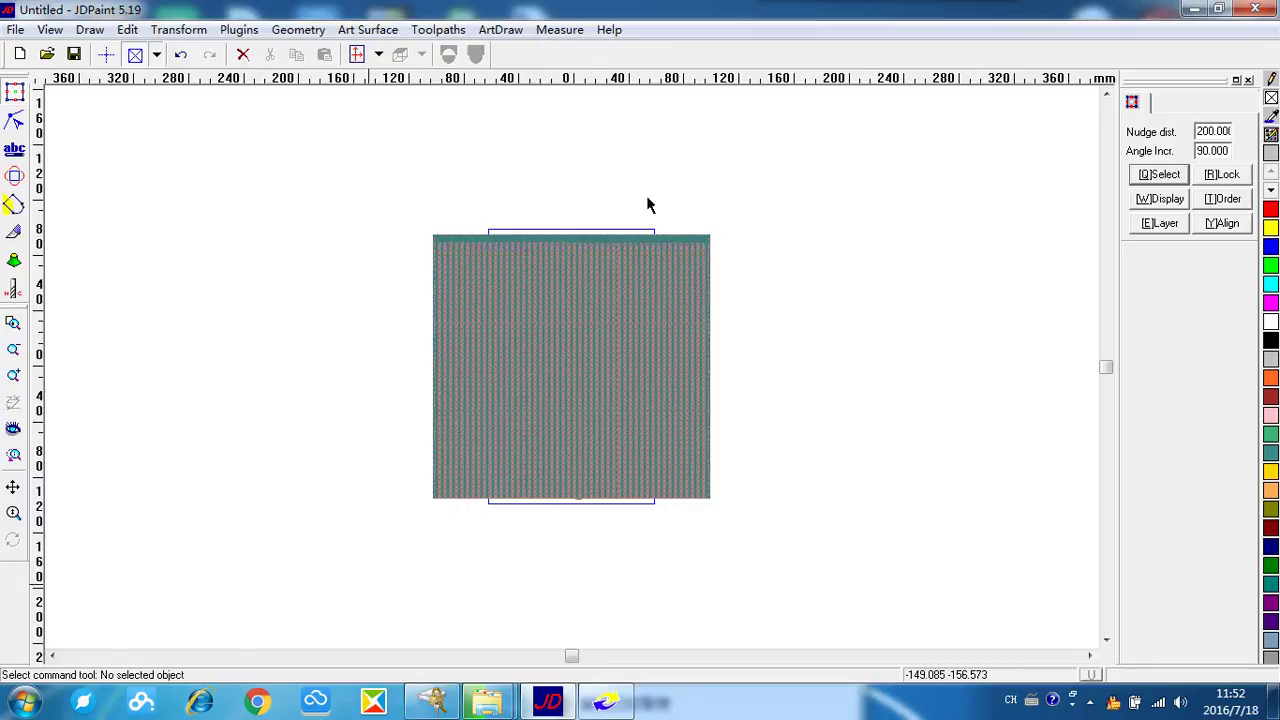
left_click(648, 326)
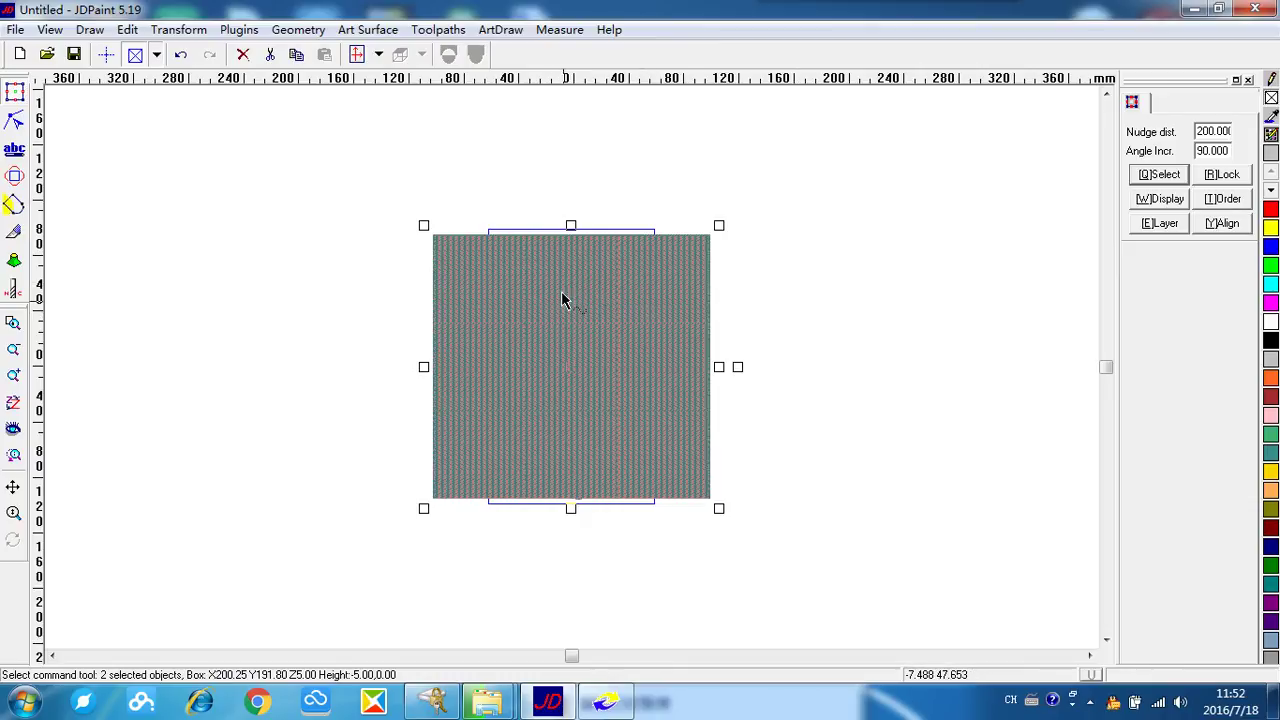
Export the selected toolpath to the desktop as an En3d file named dragon
left_click(438, 29)
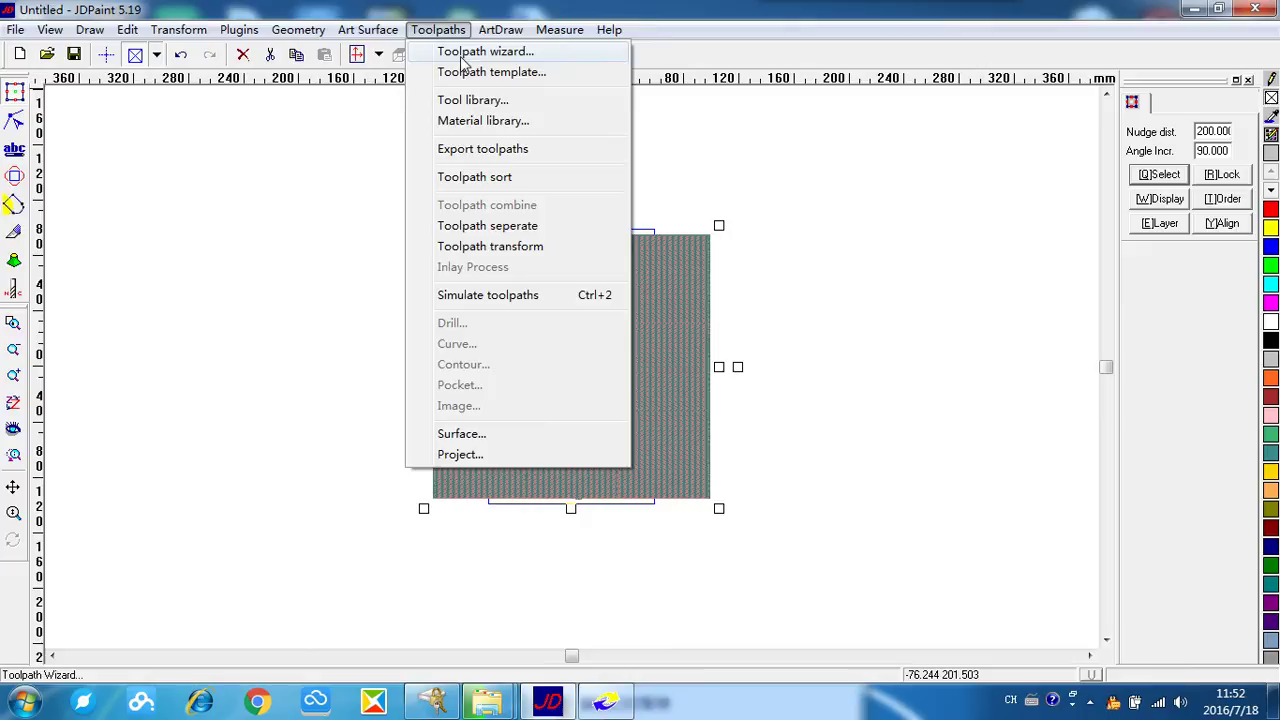
left_click(538, 154)
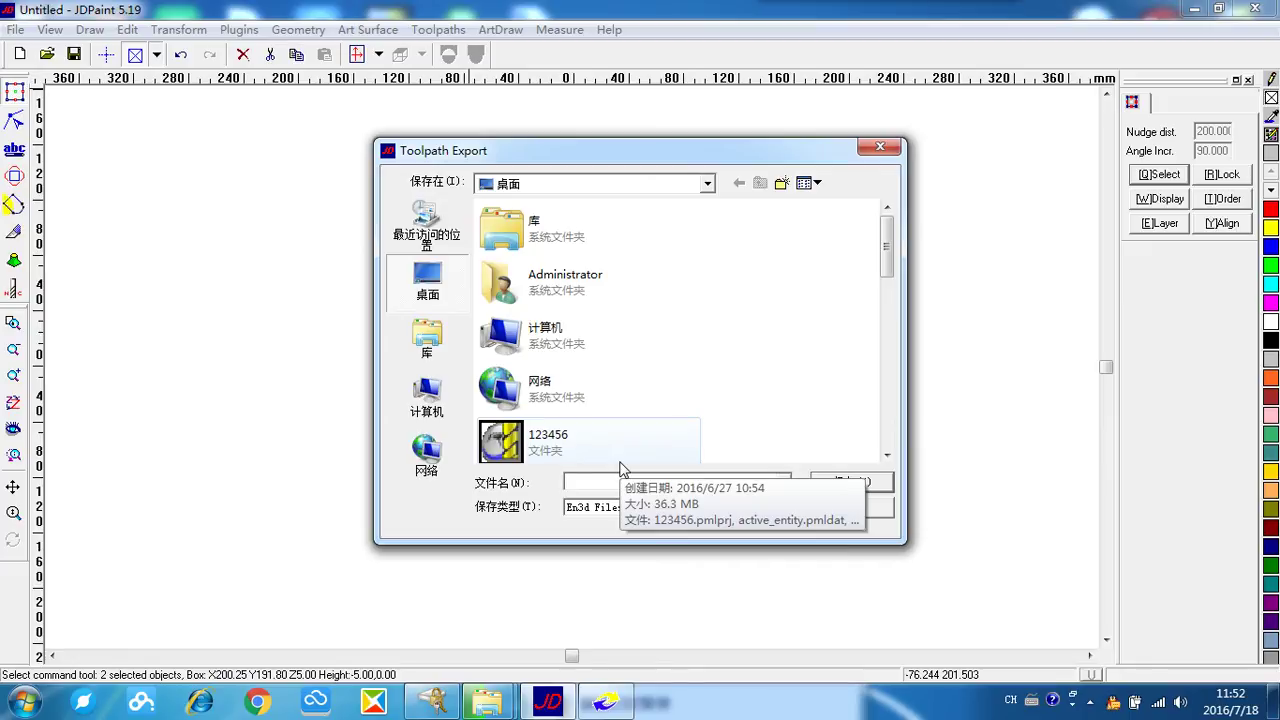
type("dr")
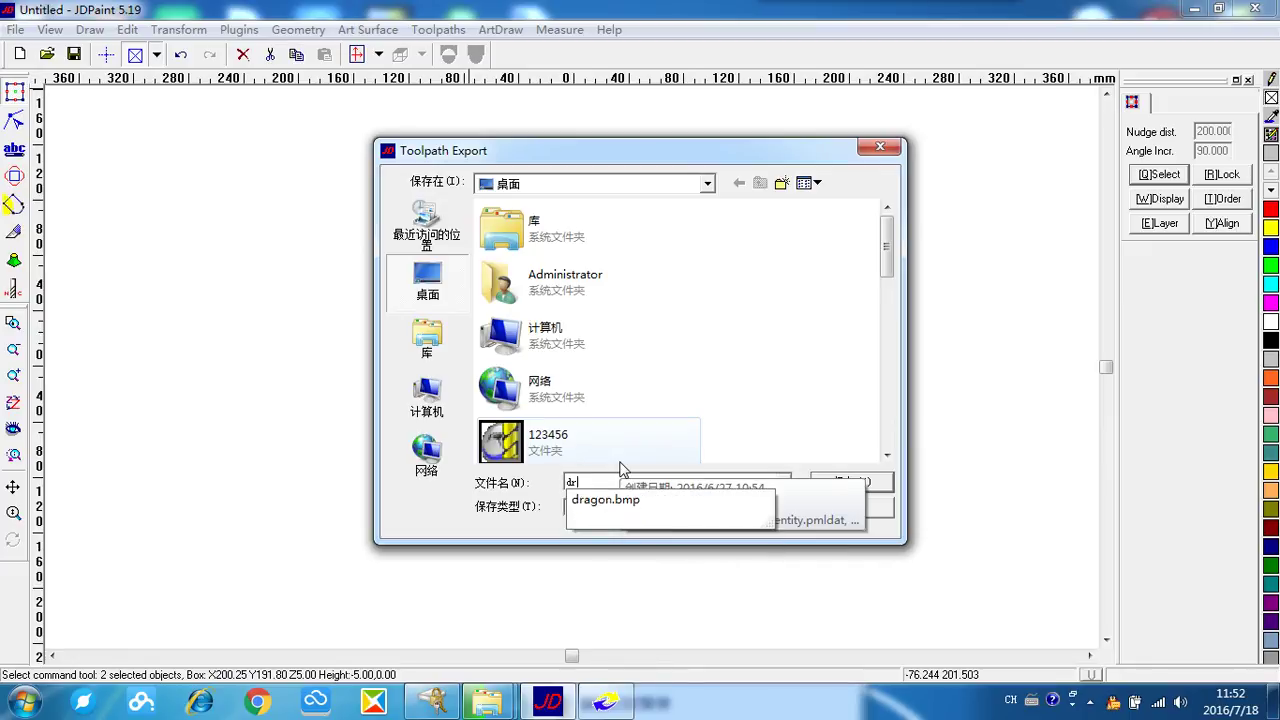
type("agon")
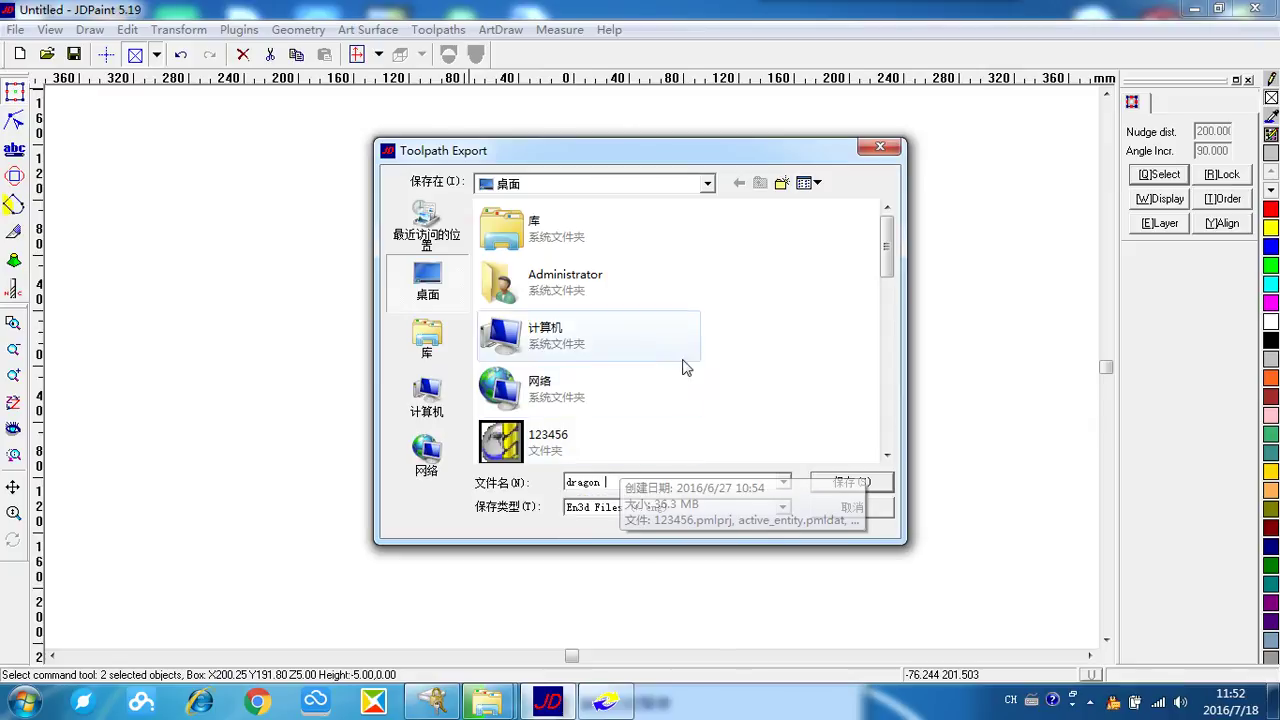
left_click(851, 481)
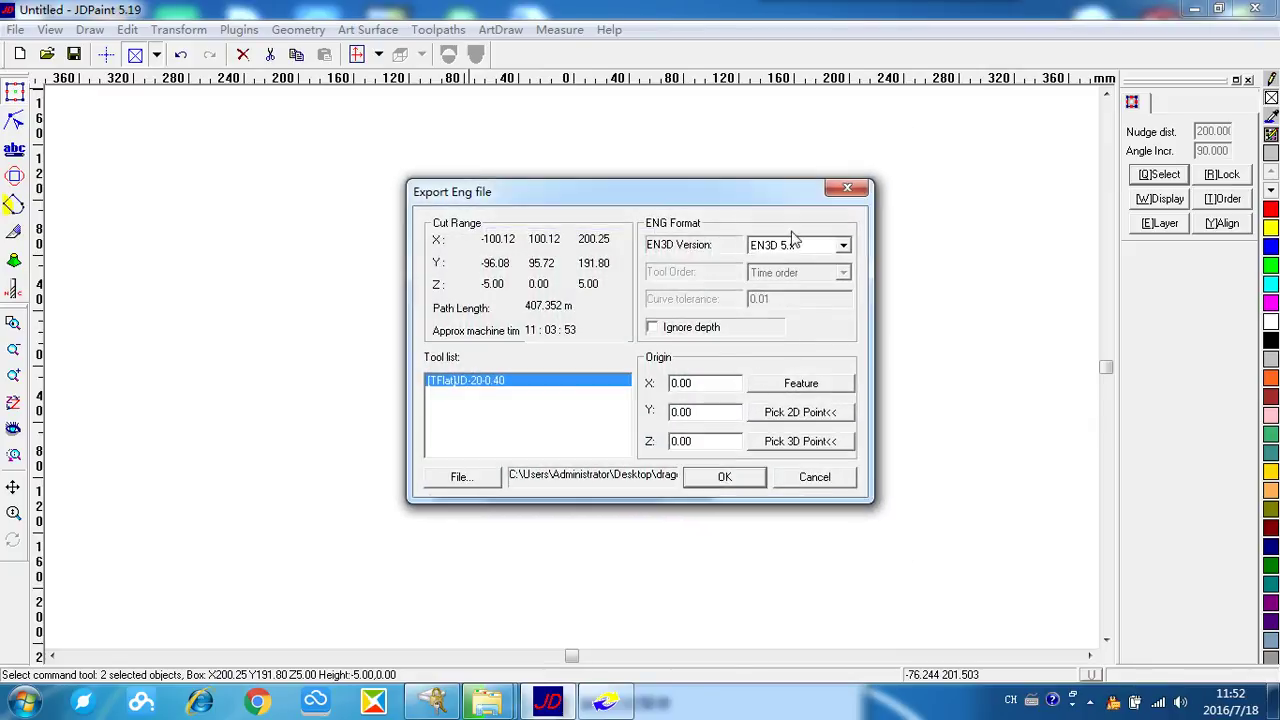
Set the export origin to the toolpath's left-down XY feature, keeping the toolpath in view beside the export dialog
left_click_drag(719, 197, 878, 185)
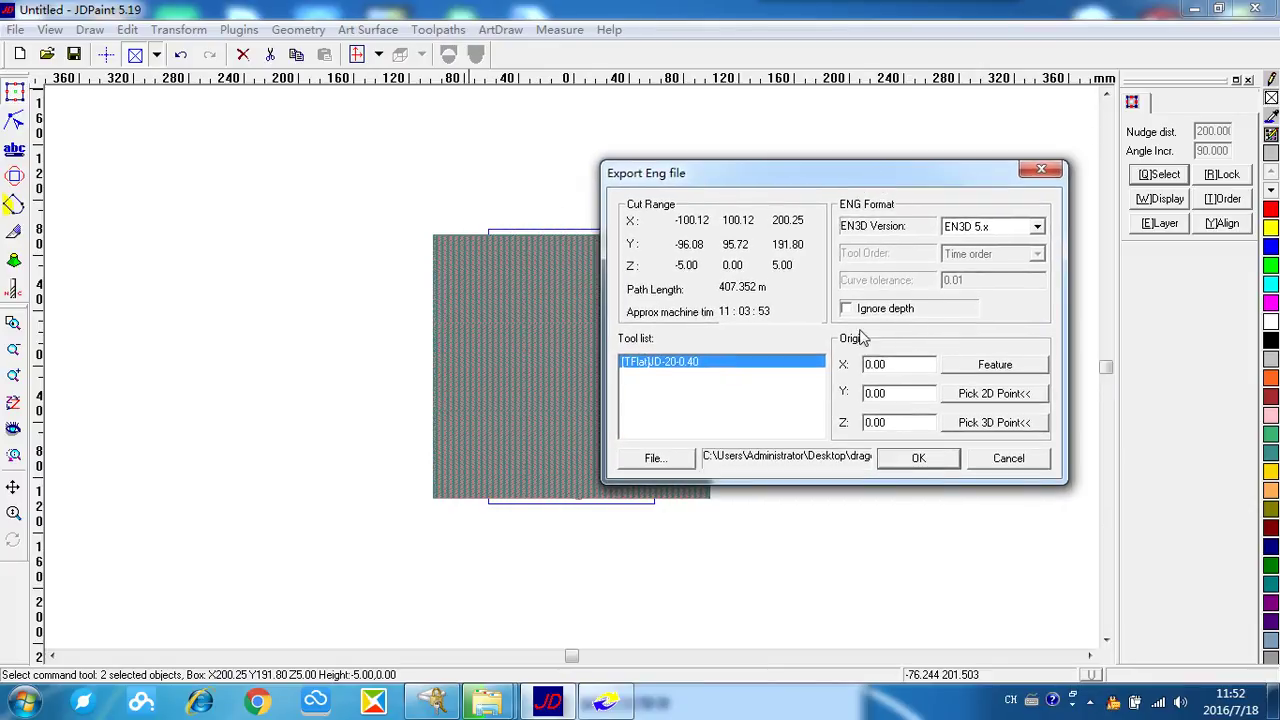
left_click_drag(830, 180, 944, 113)
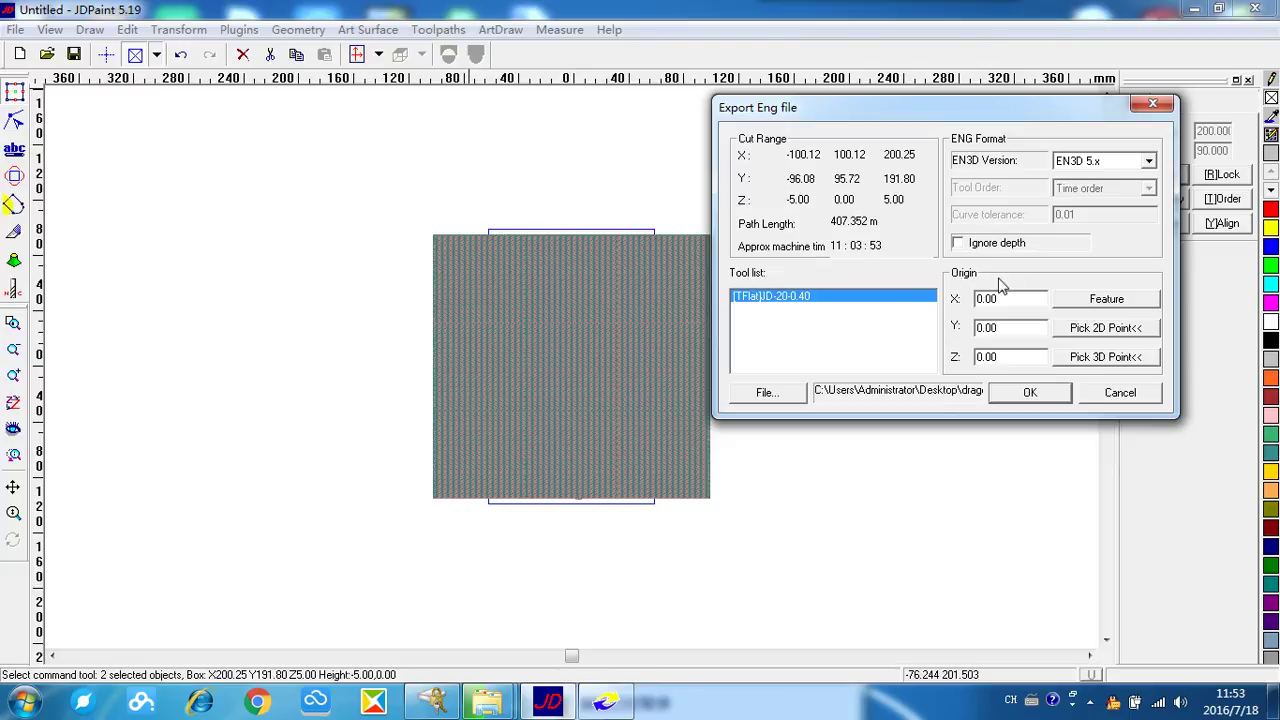
left_click(1103, 302)
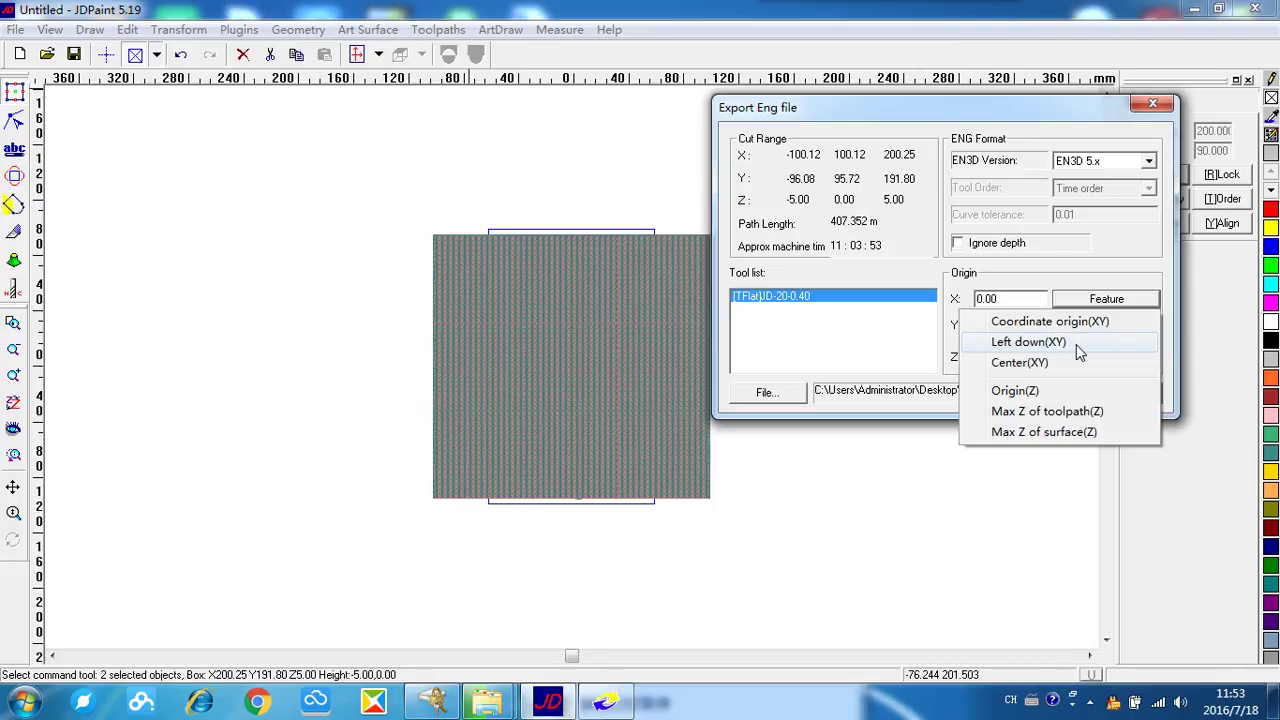
left_click(1076, 344)
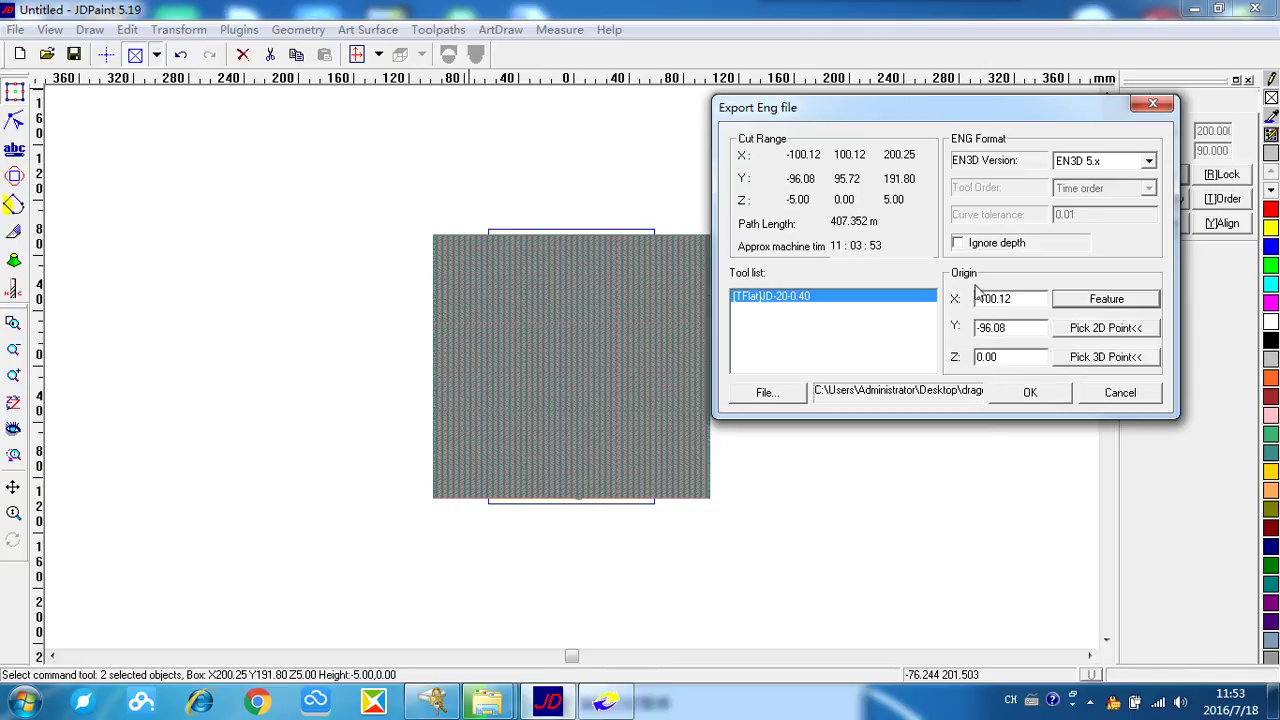
Pick the toolpath's lower-left corner as the 2D export origin, at about X -99.96, Y -95.78, and complete the ENG export
left_click(1085, 328)
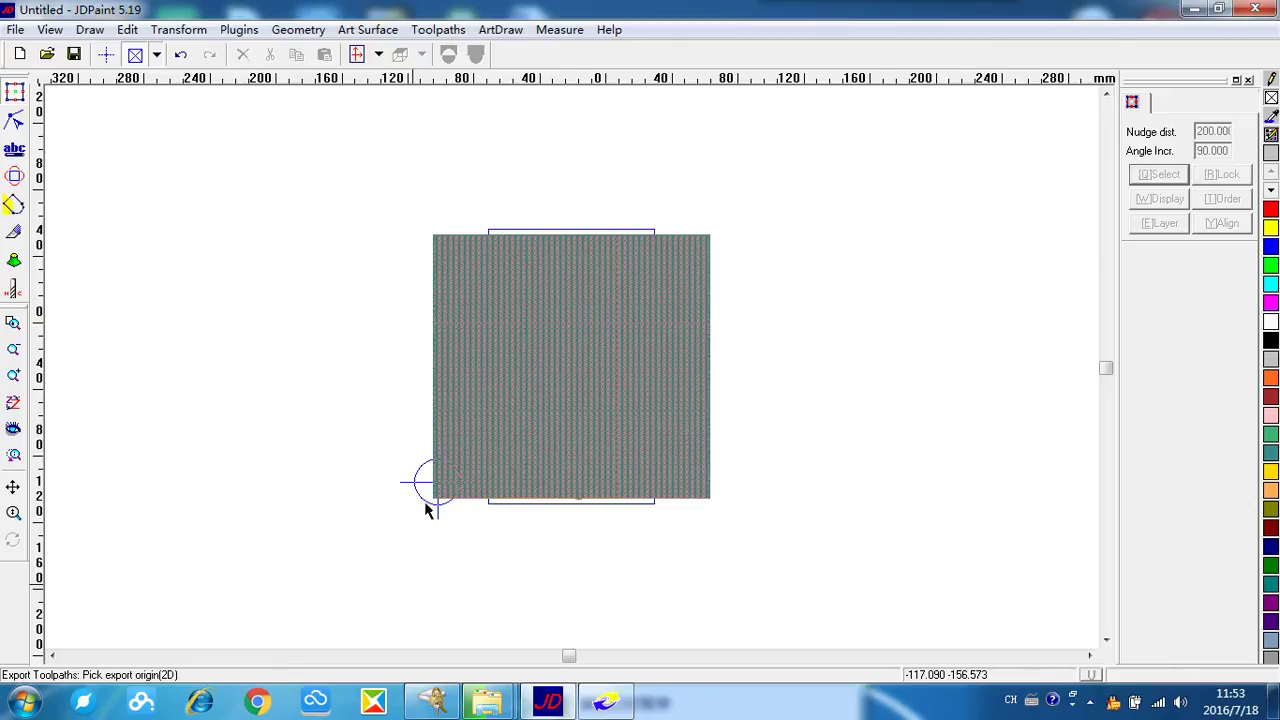
scroll(460, 518, "up", 5)
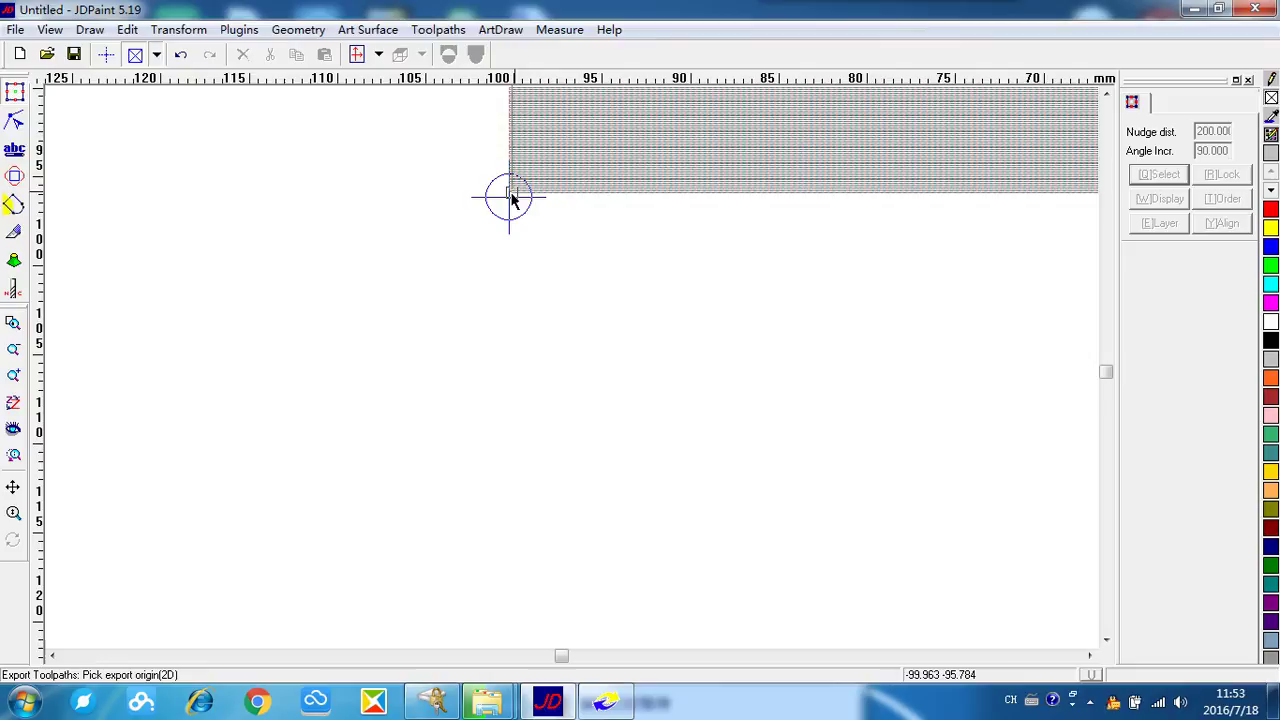
left_click(510, 198)
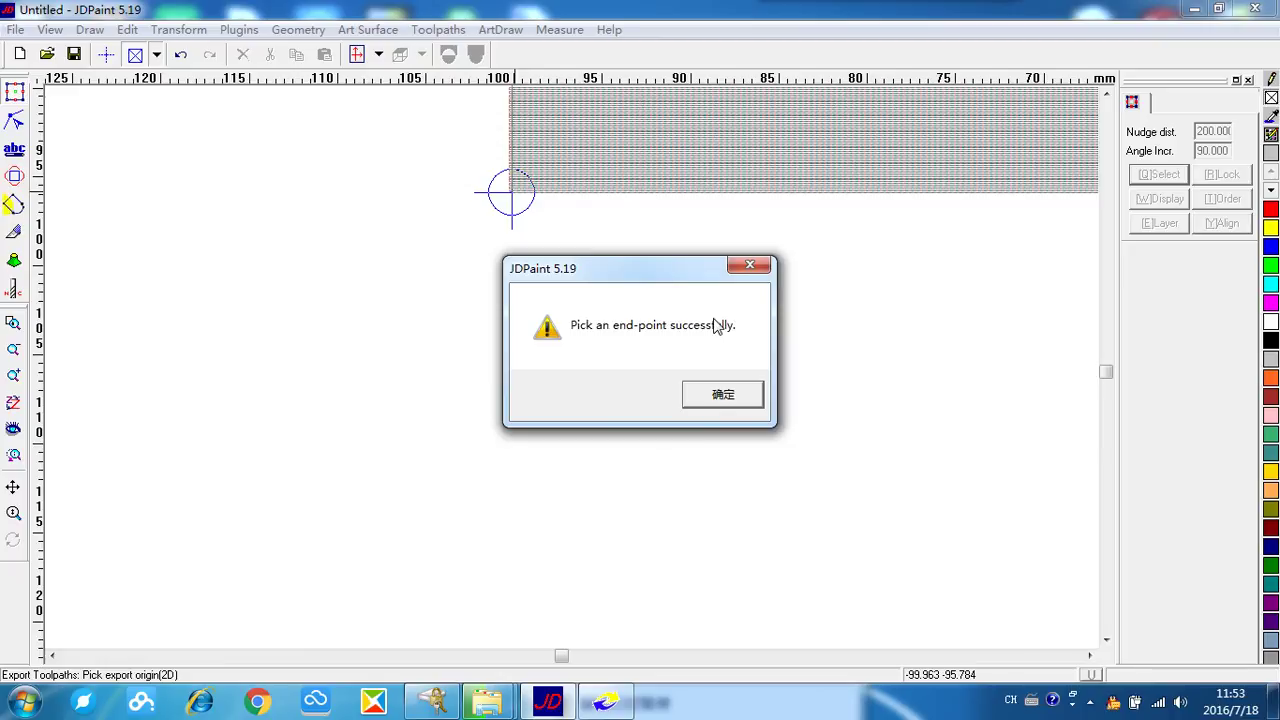
key("Return")
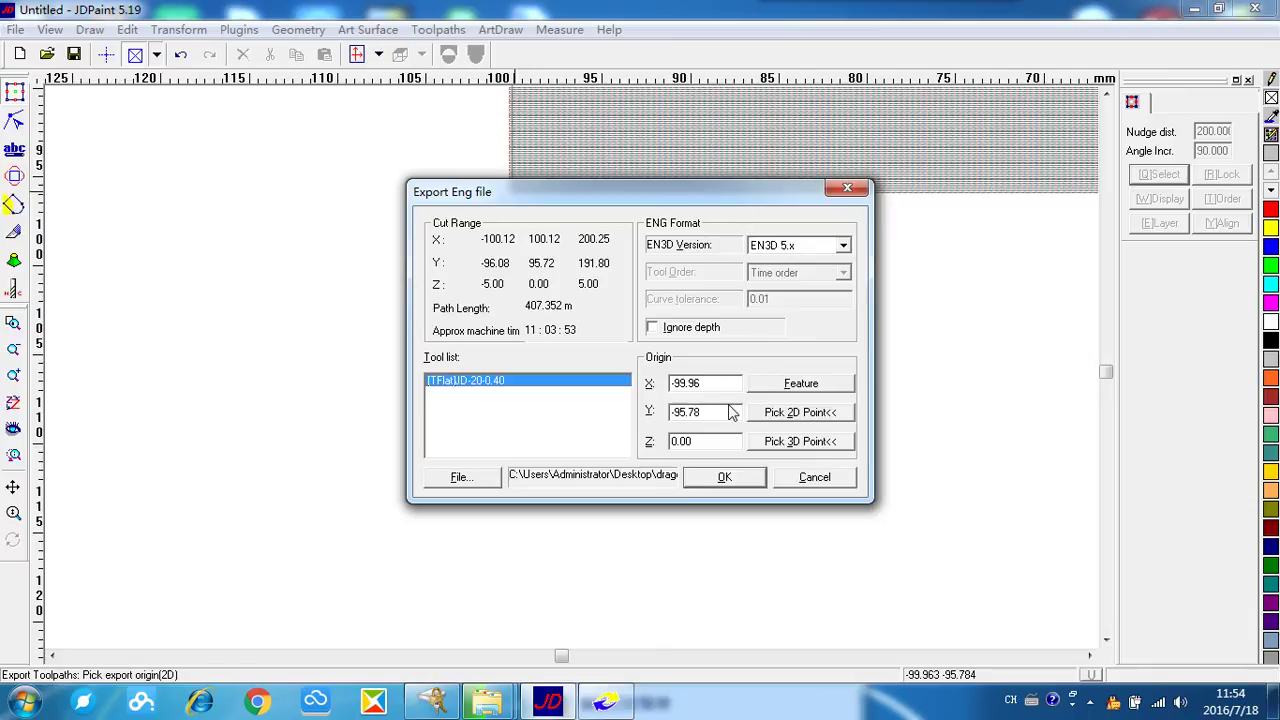
left_click(722, 478)
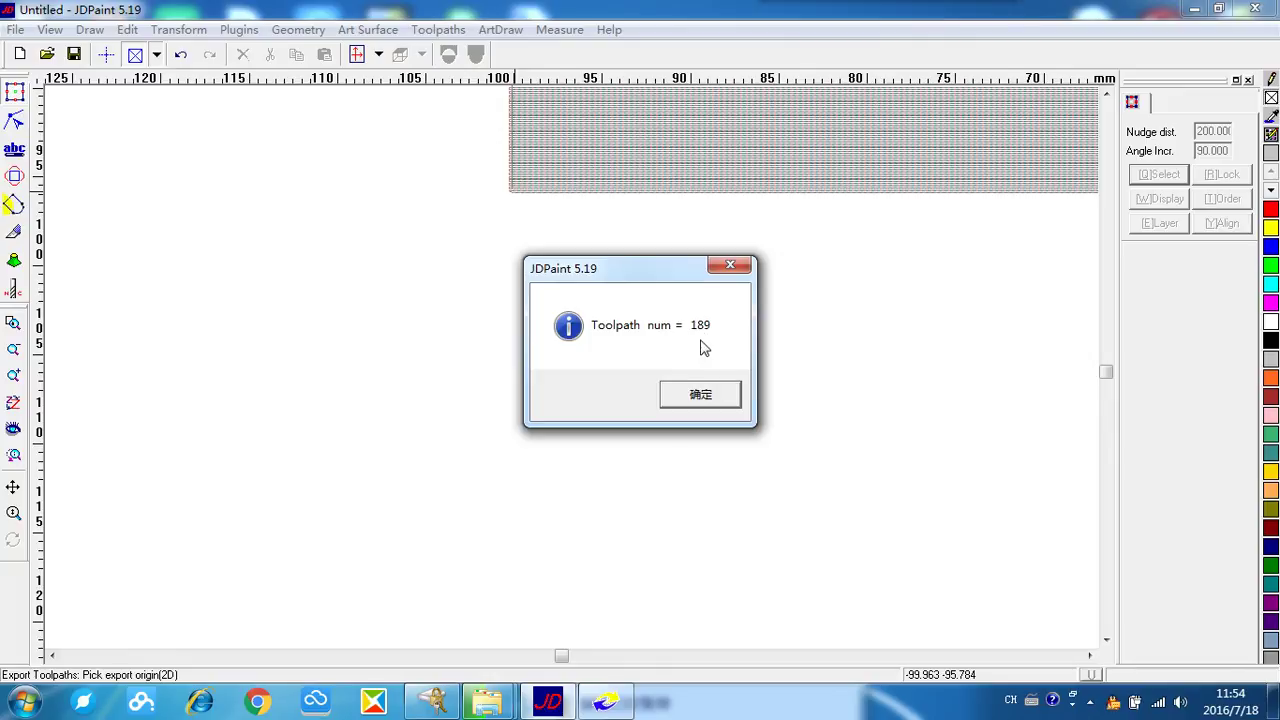
left_click(700, 395)
Switch to NCConverter, collapse the advanced parameters and load dragon.ENG from the desktop as the input file
left_click(605, 700)
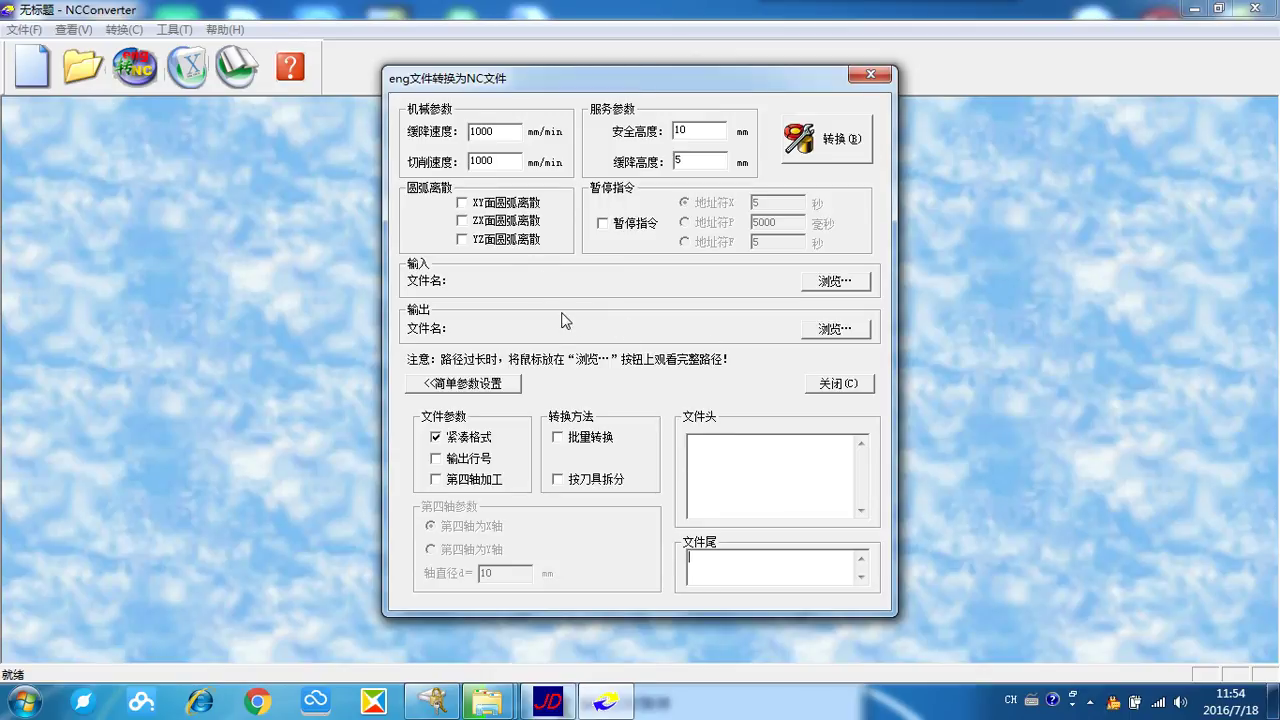
left_click(440, 387)
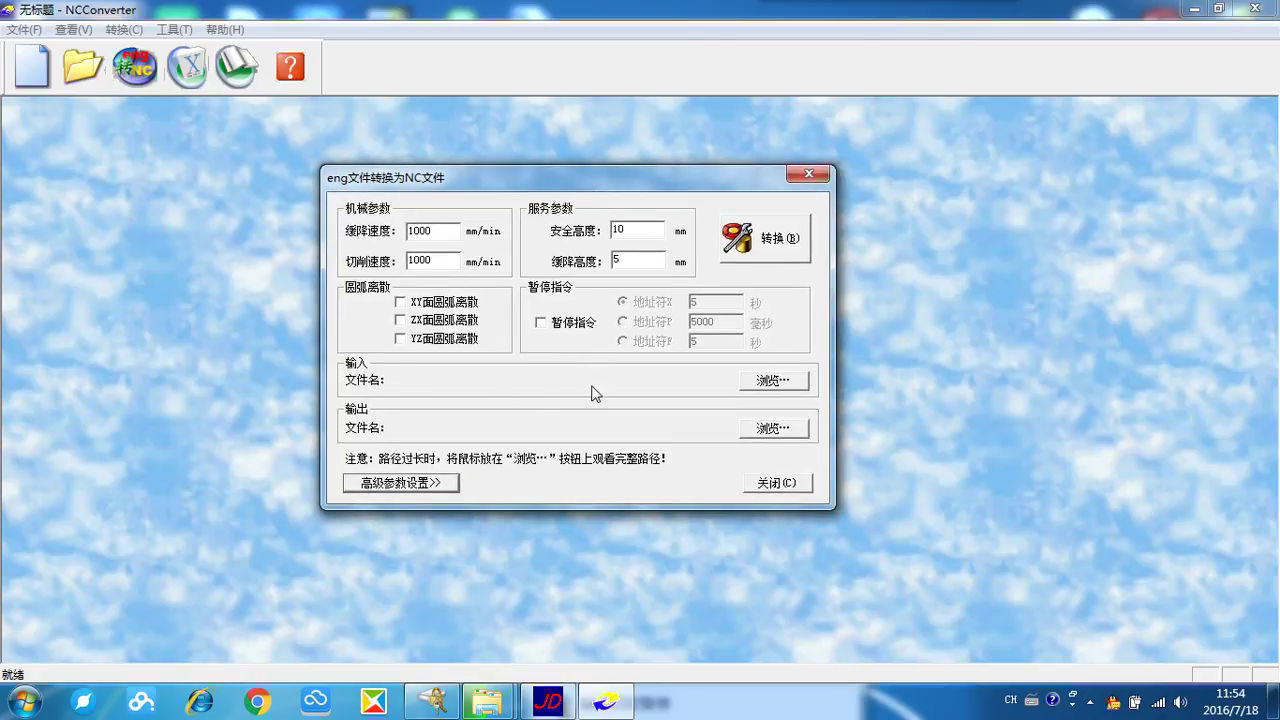
left_click(766, 386)
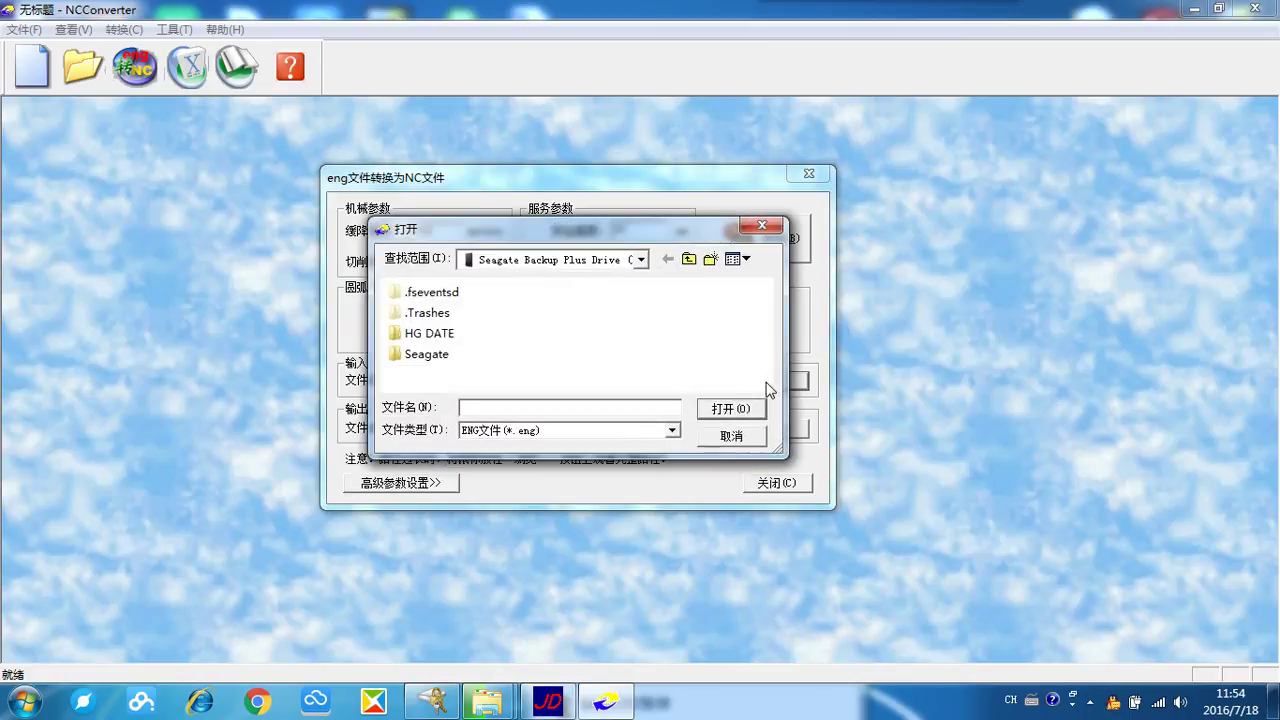
left_click(640, 259)
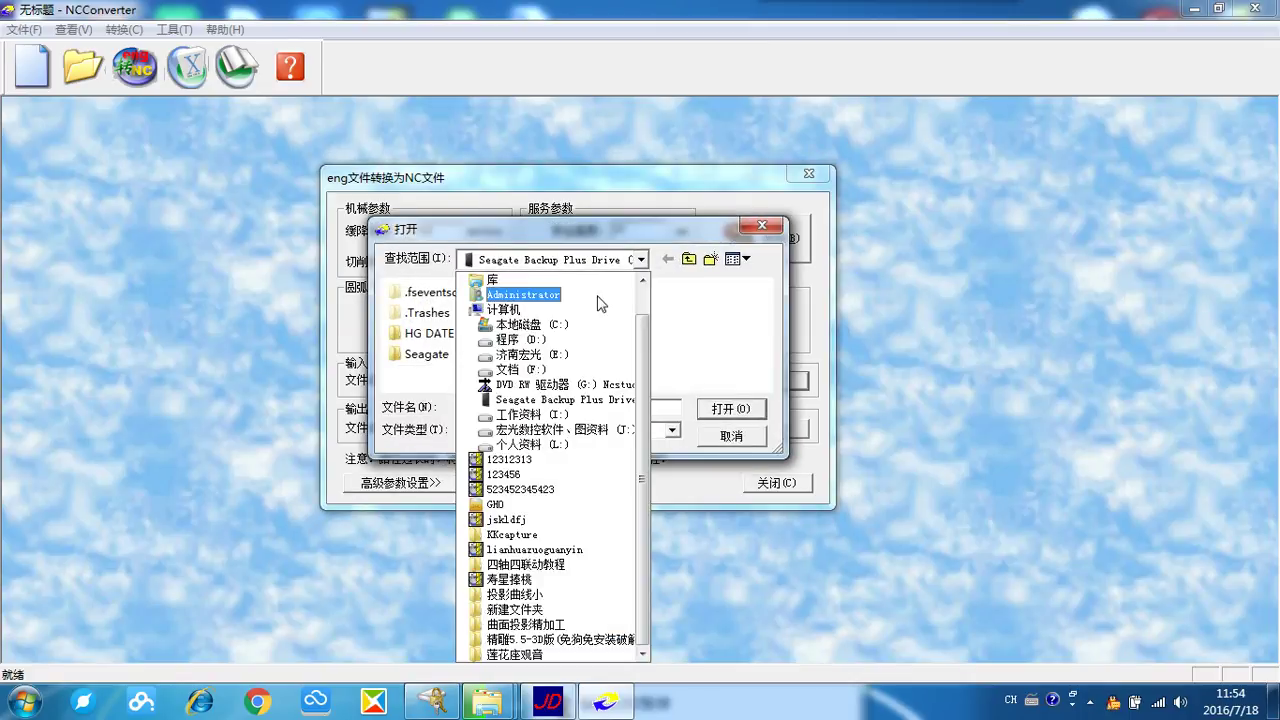
scroll(590, 320, "up", 2)
left_click(565, 280)
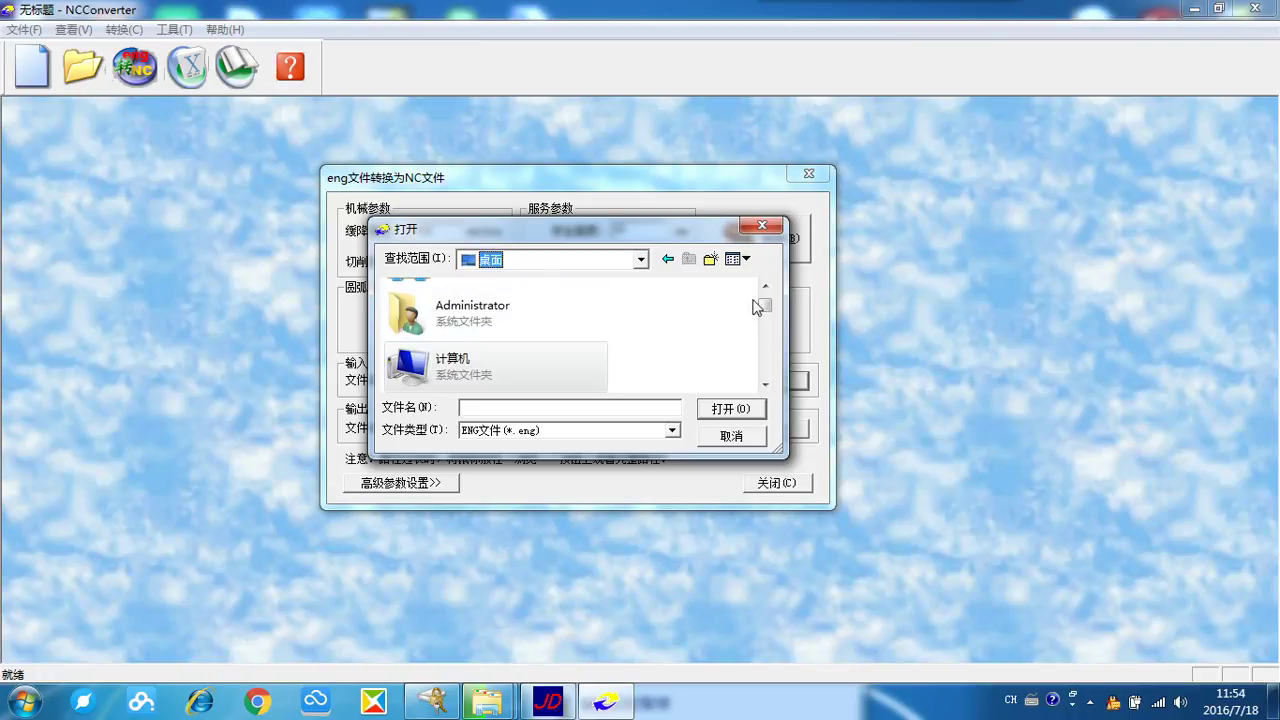
left_click_drag(765, 310, 760, 380)
left_click(520, 362)
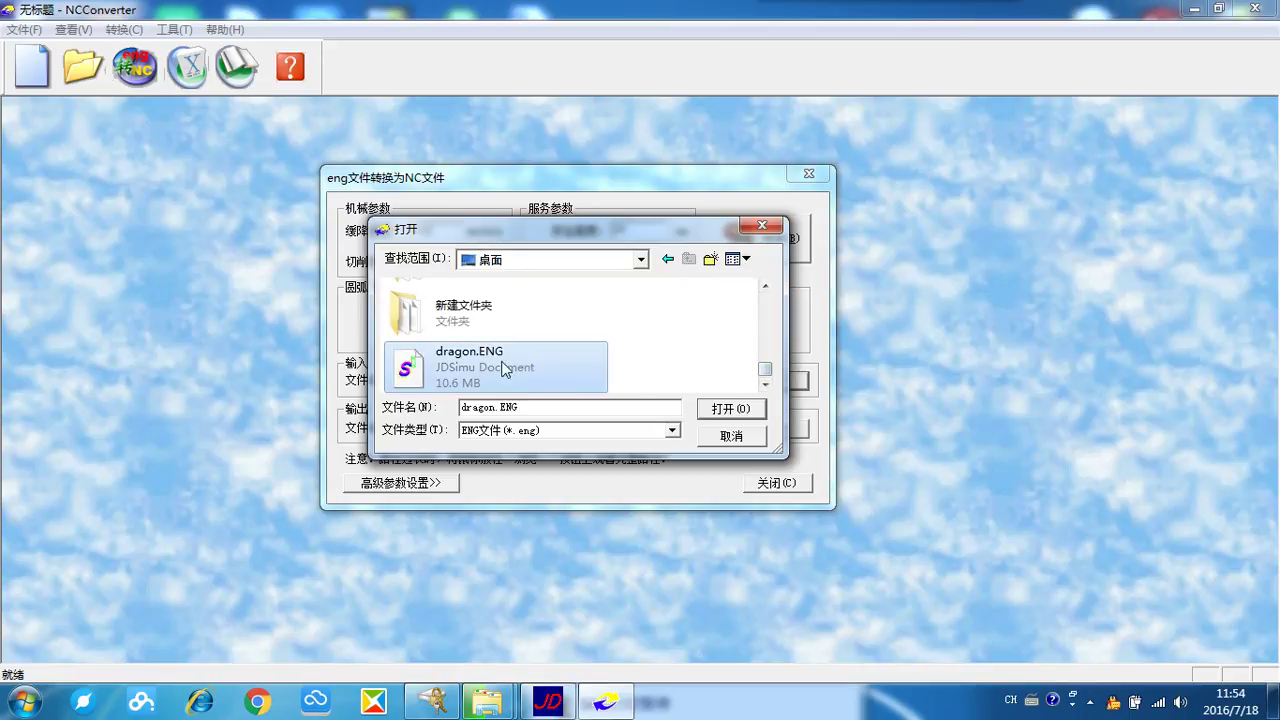
left_click(730, 409)
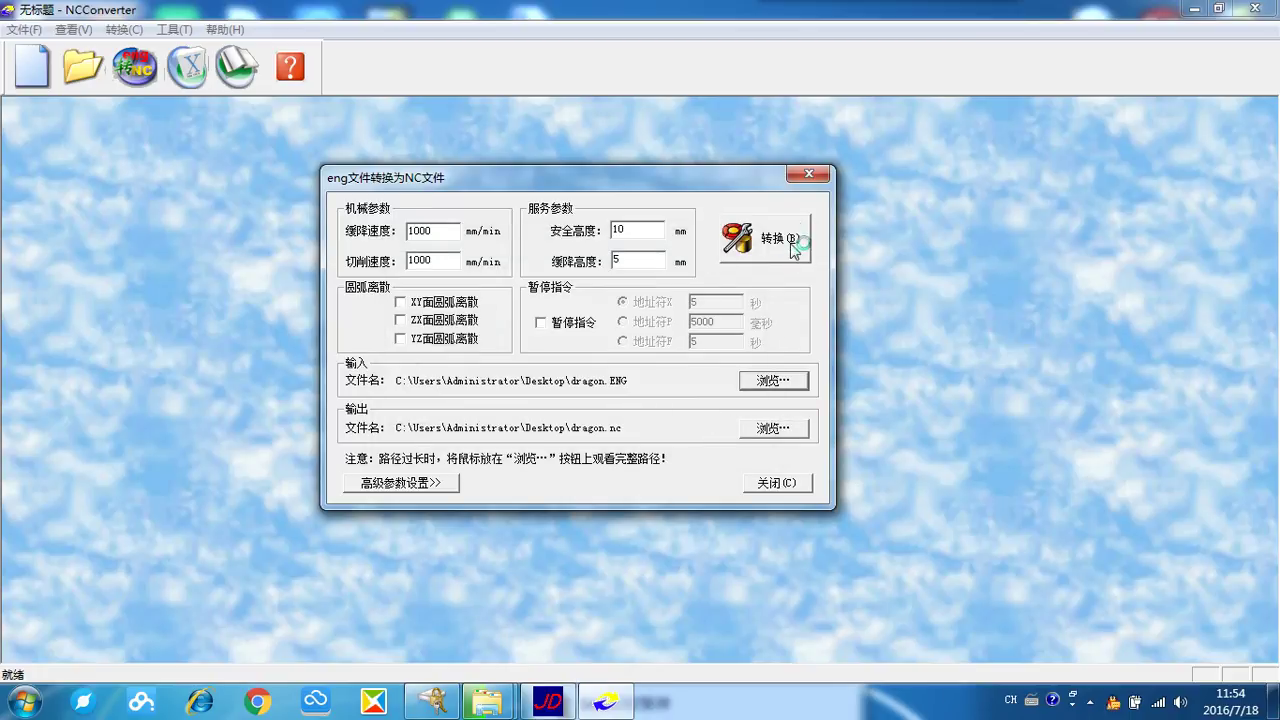
Convert the ENG file to dragon.nc on the desktop and close NCConverter
left_click(788, 251)
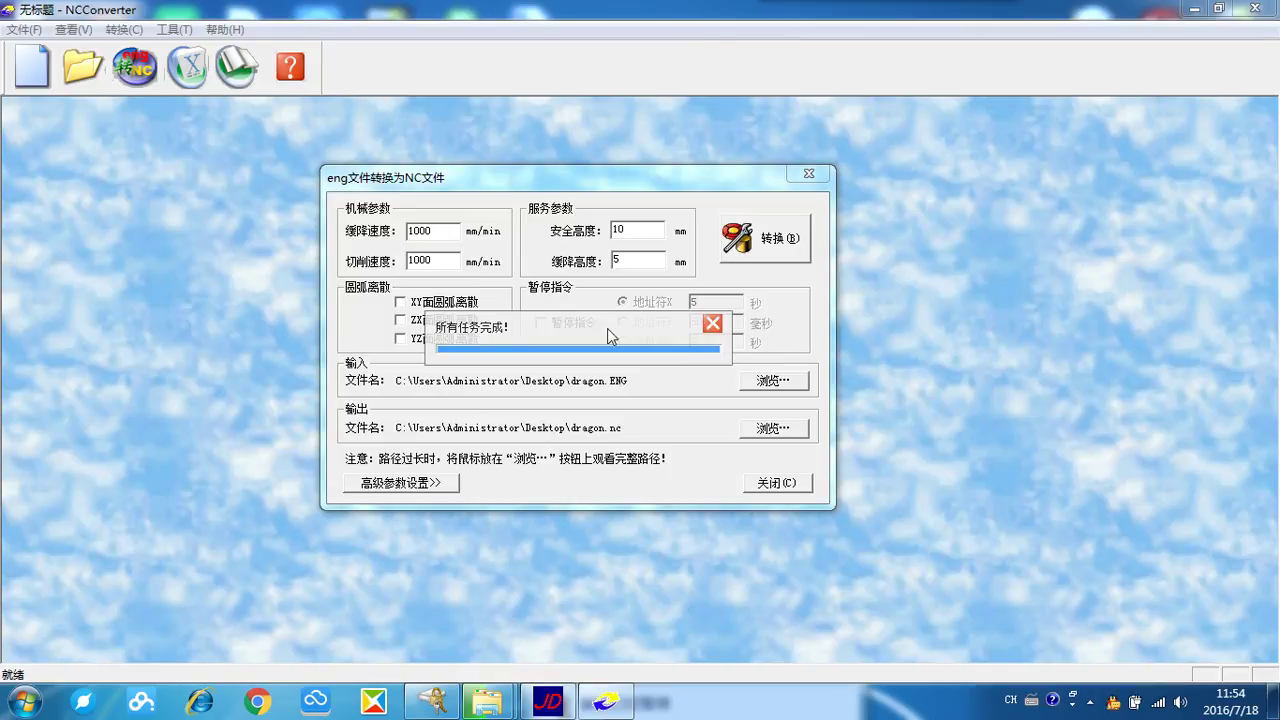
left_click(712, 323)
left_click(809, 173)
left_click(1256, 8)
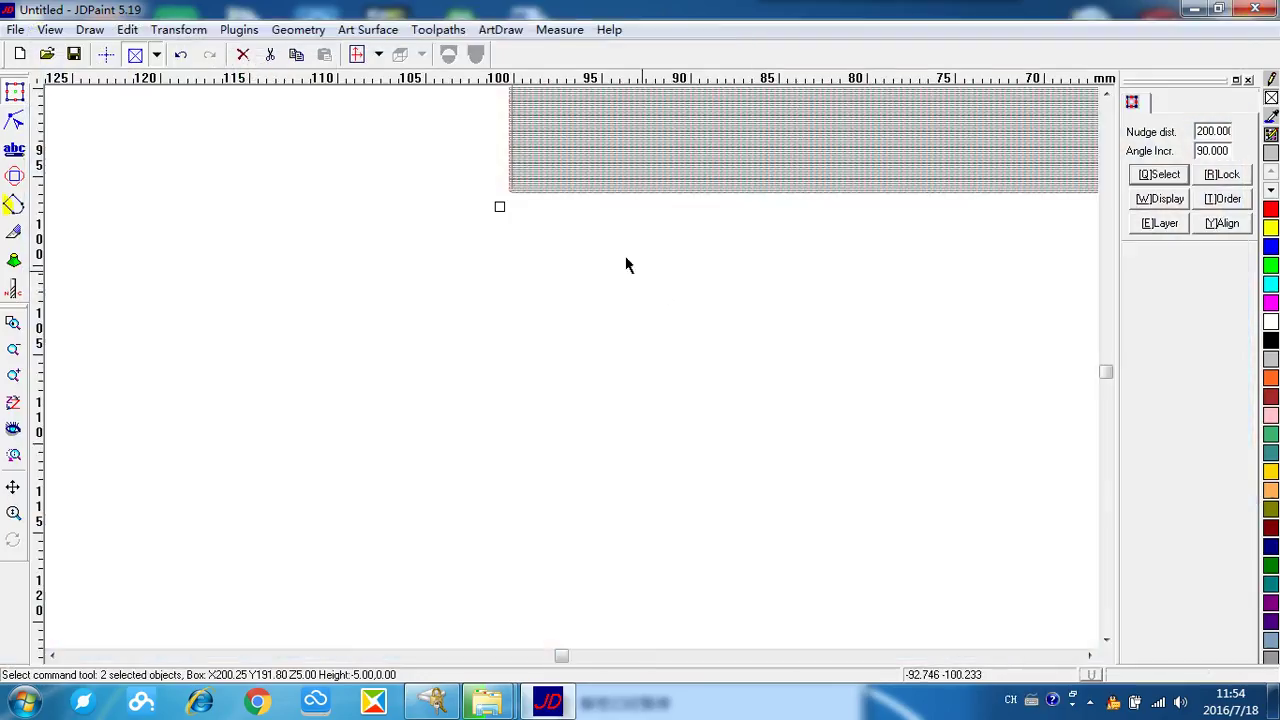
Minimize JDPaint, move dragon.nc to an empty area of the refreshed desktop and open it in Notepad
left_click(1190, 8)
right_click(791, 118)
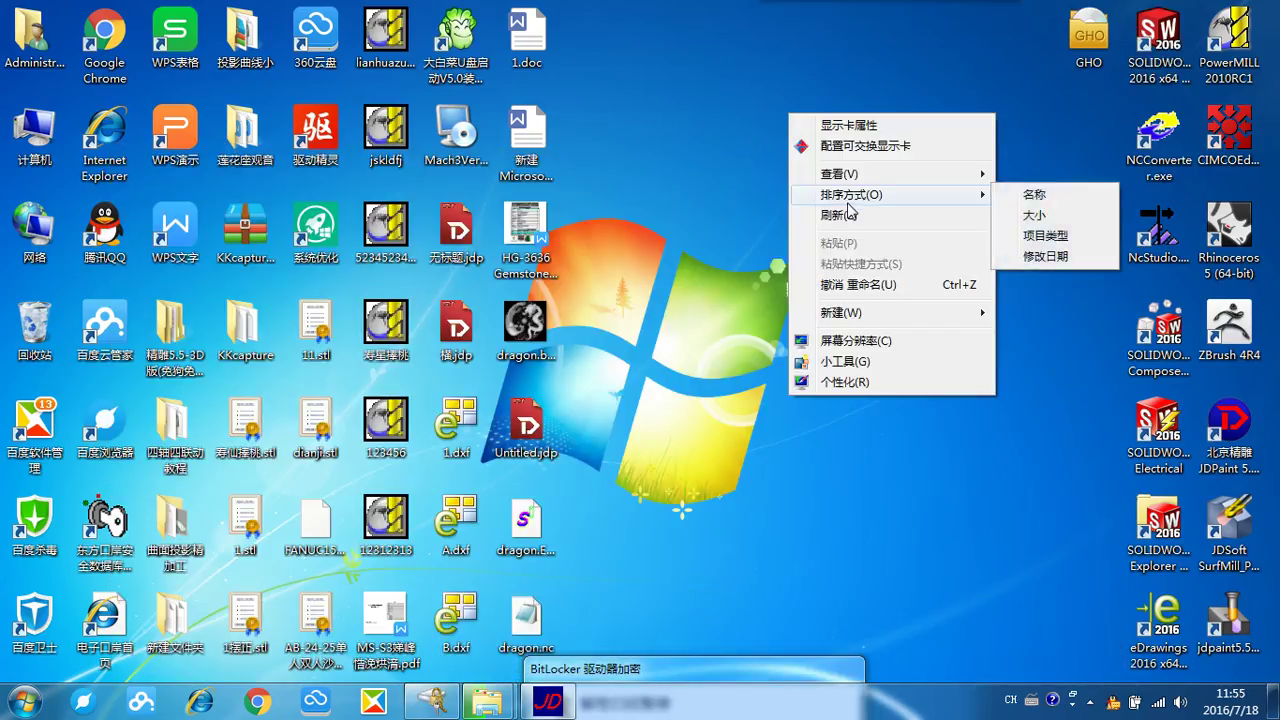
left_click(848, 213)
left_click_drag(526, 625, 668, 87)
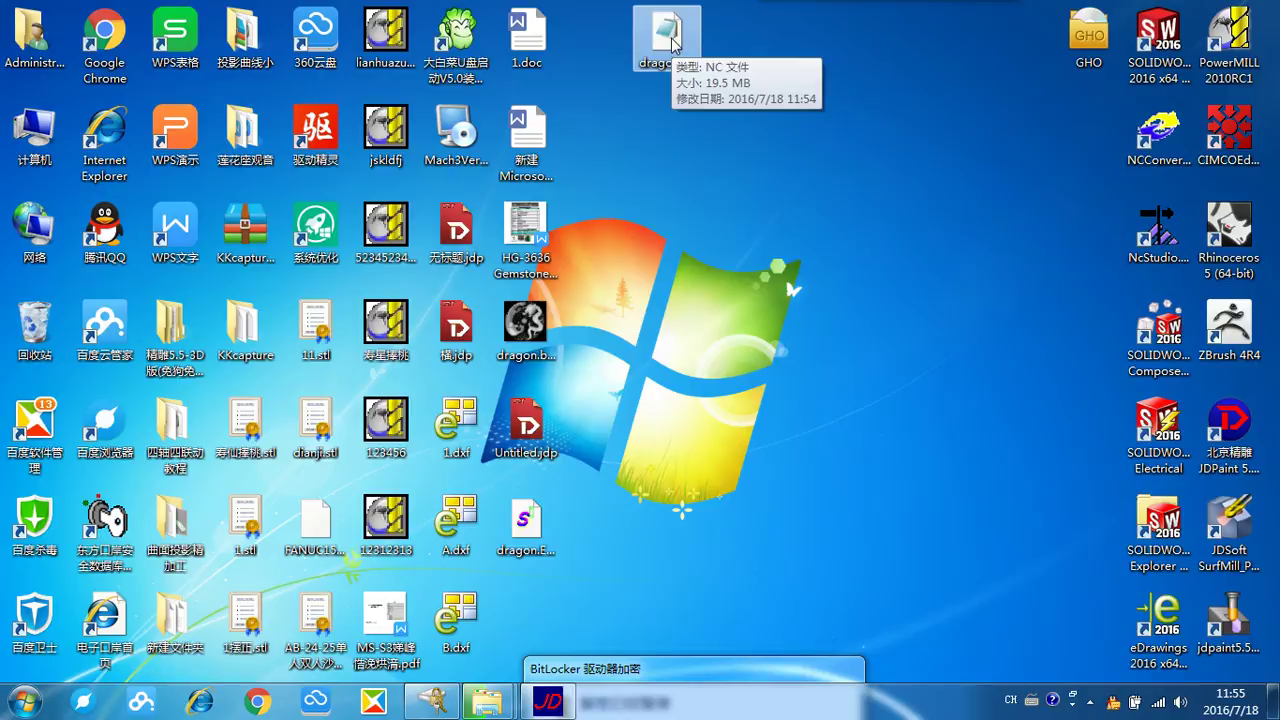
double_click(668, 36)
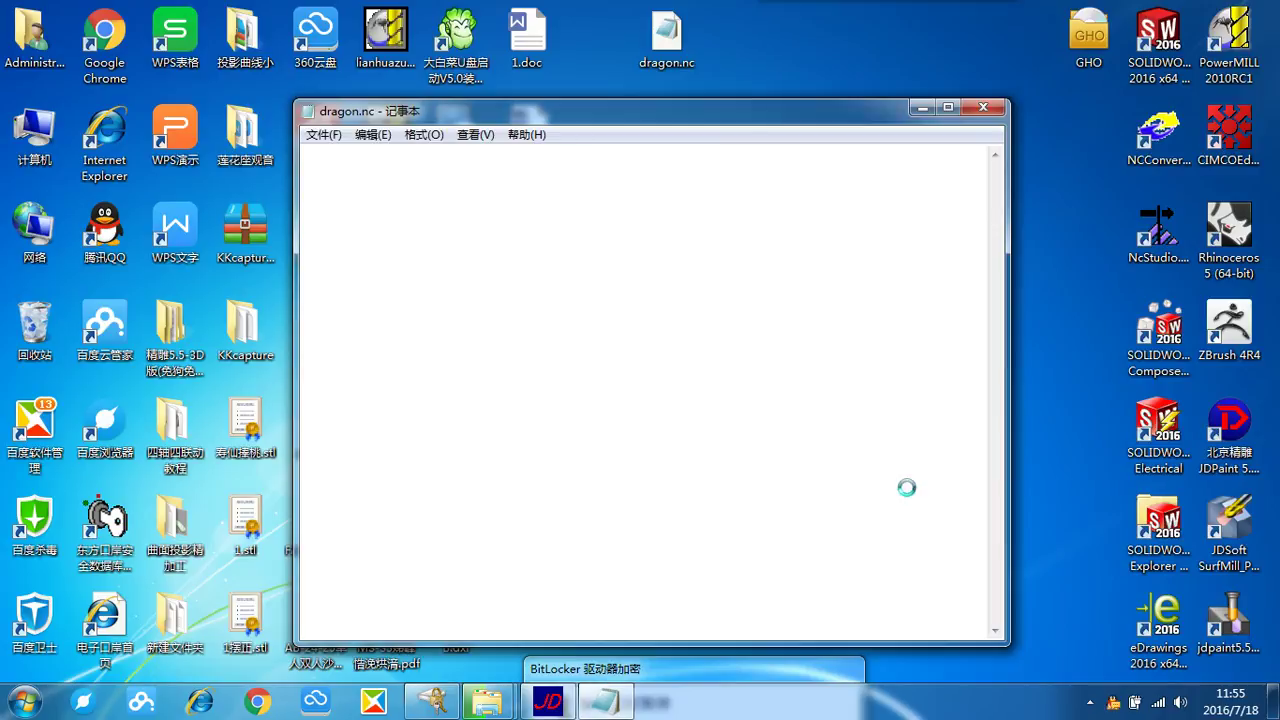
Minimize Notepad, launch NcStudio from the desktop and dismiss its missing-file and machine-origin dialogs
double_click(1158, 235)
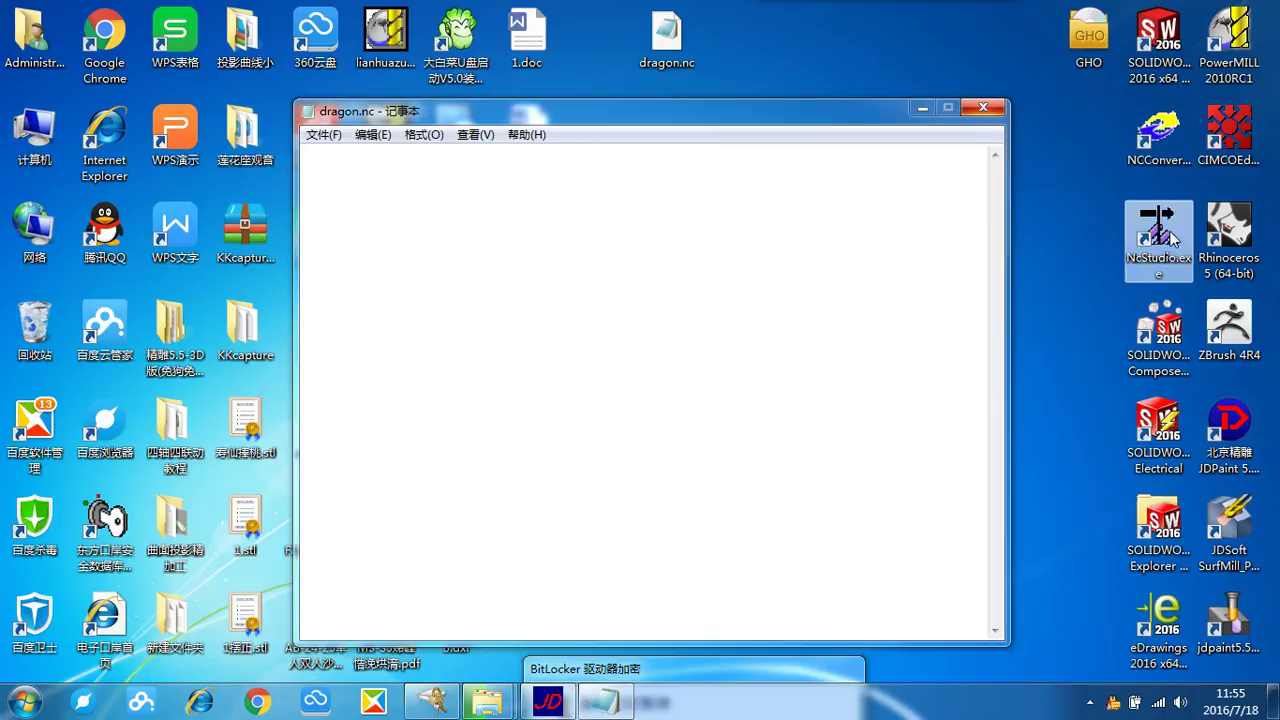
left_click(922, 108)
right_click(814, 148)
left_click(912, 243)
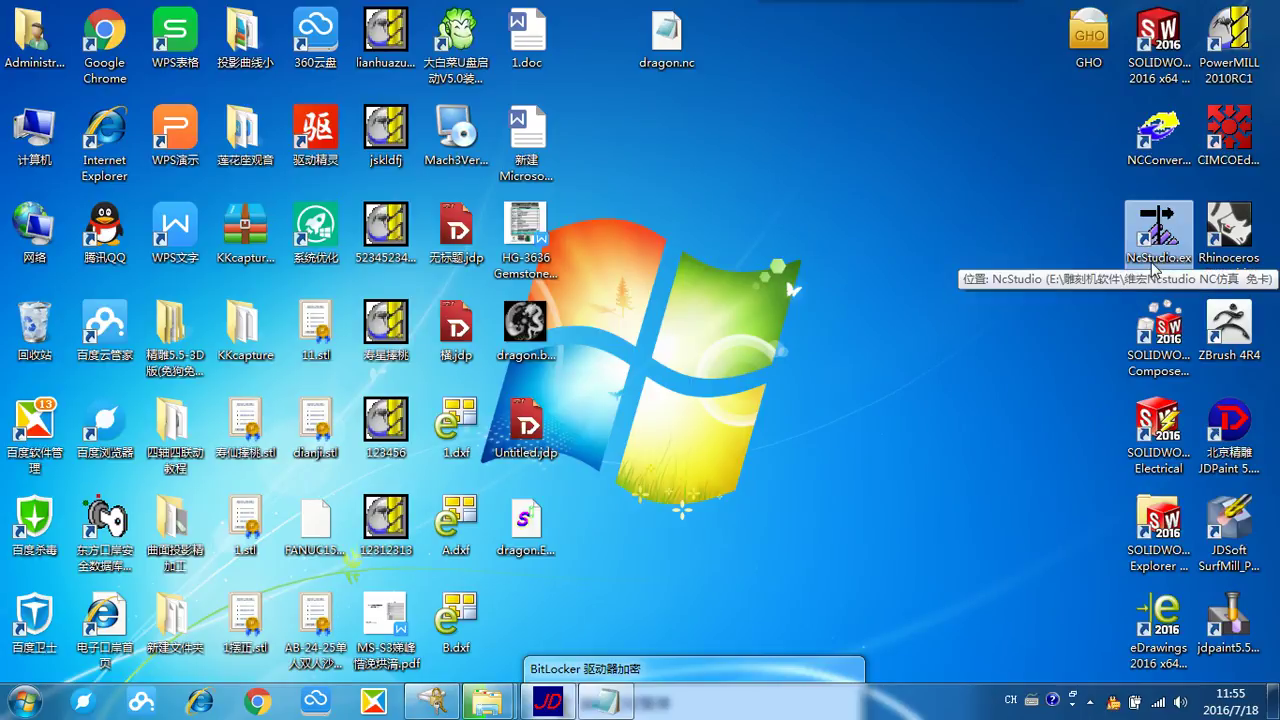
left_click(1158, 230)
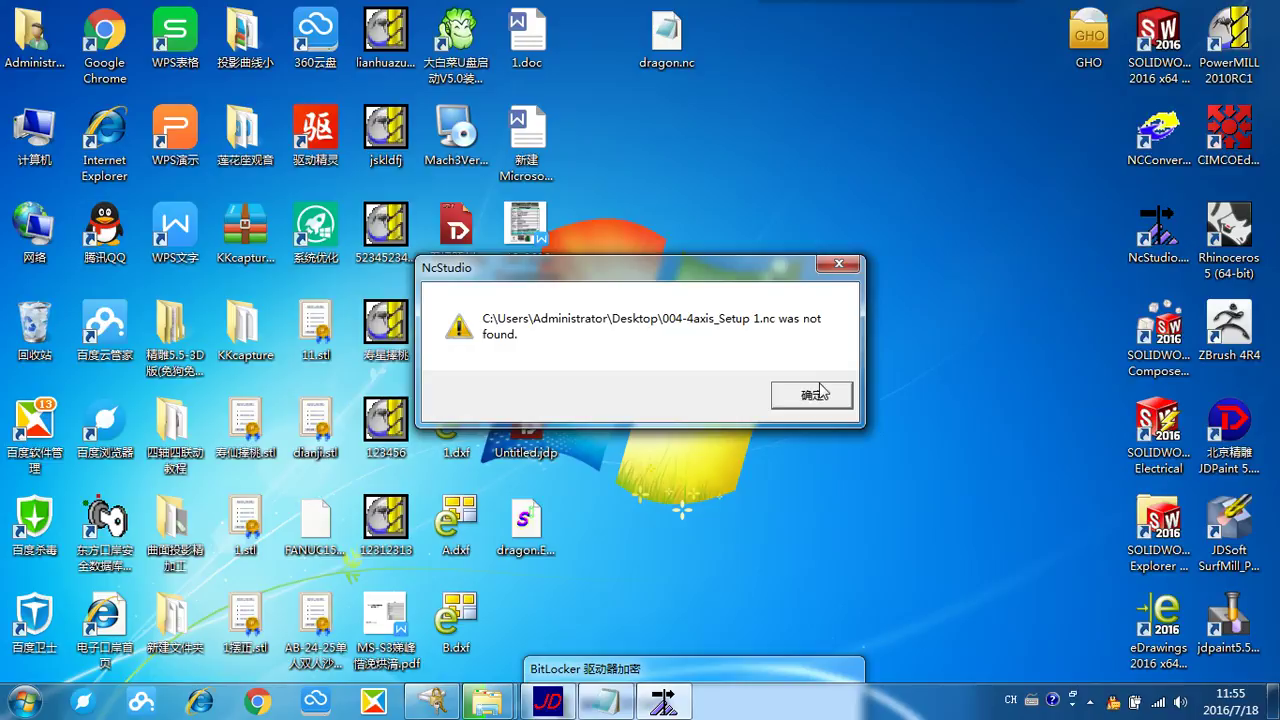
key("Return")
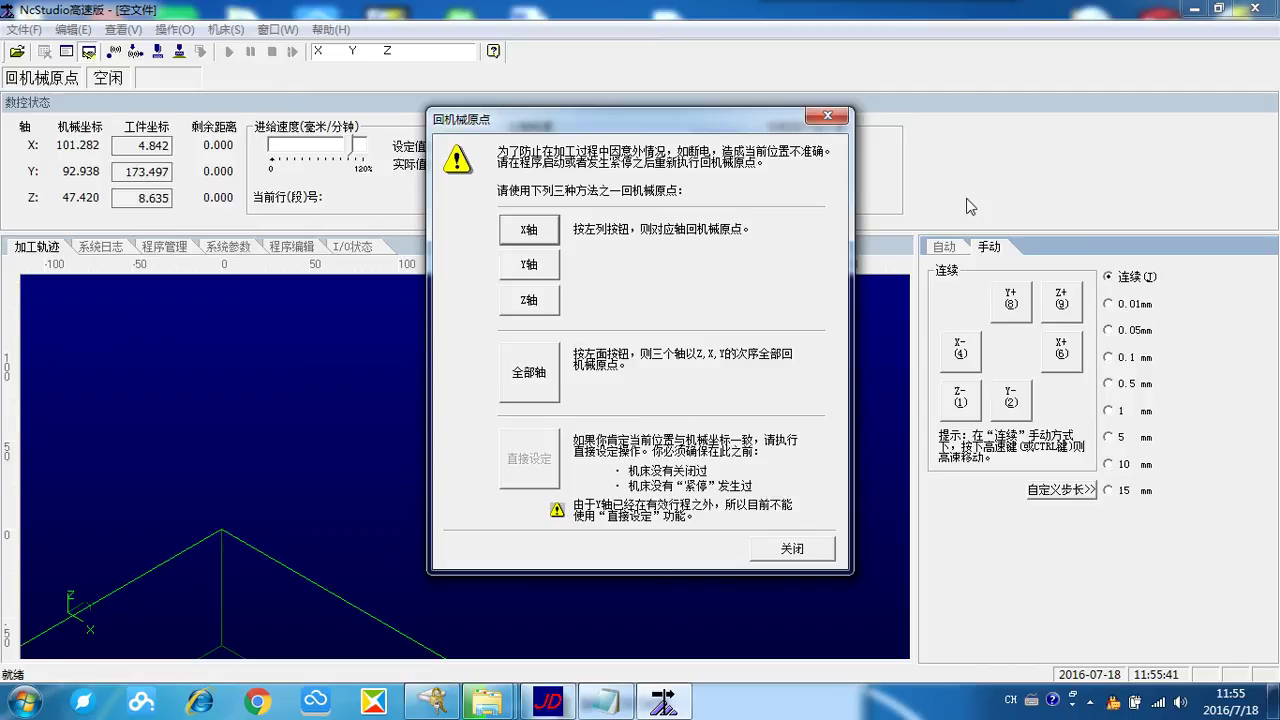
left_click(831, 118)
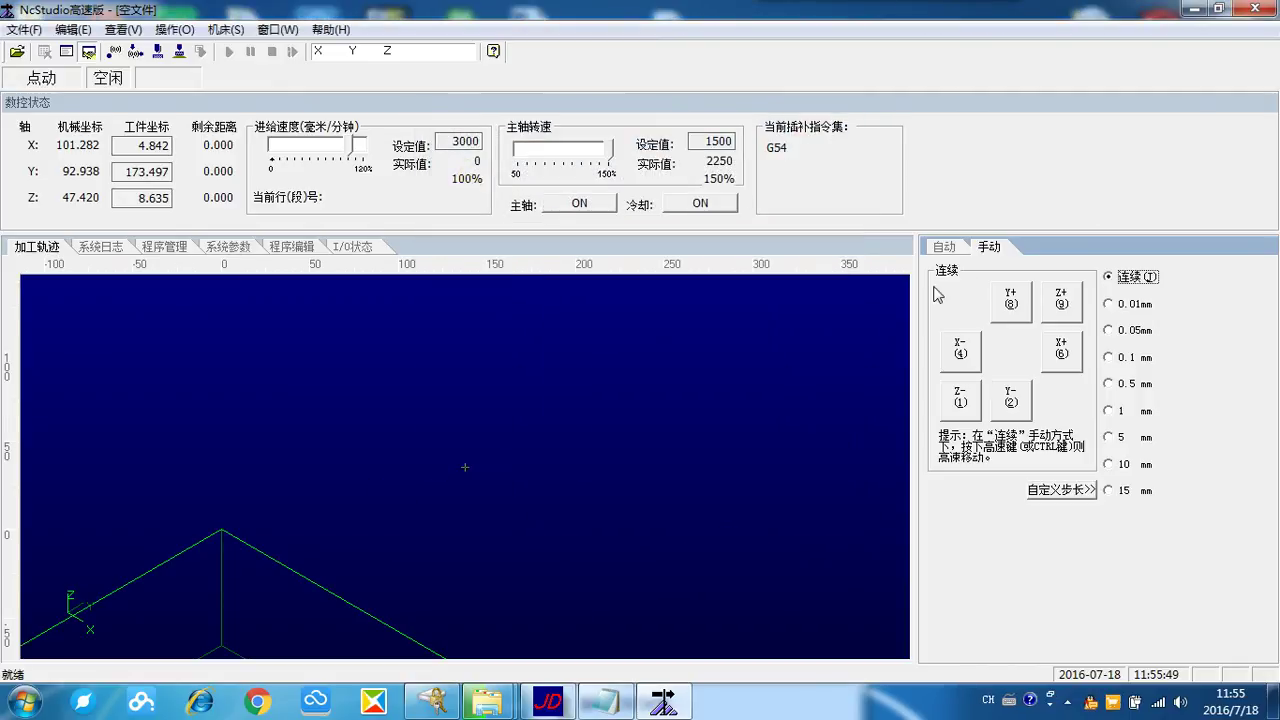
Switch to automatic mode and load dragon.nc from the desktop as the machining program
left_click(944, 246)
right_click(996, 290)
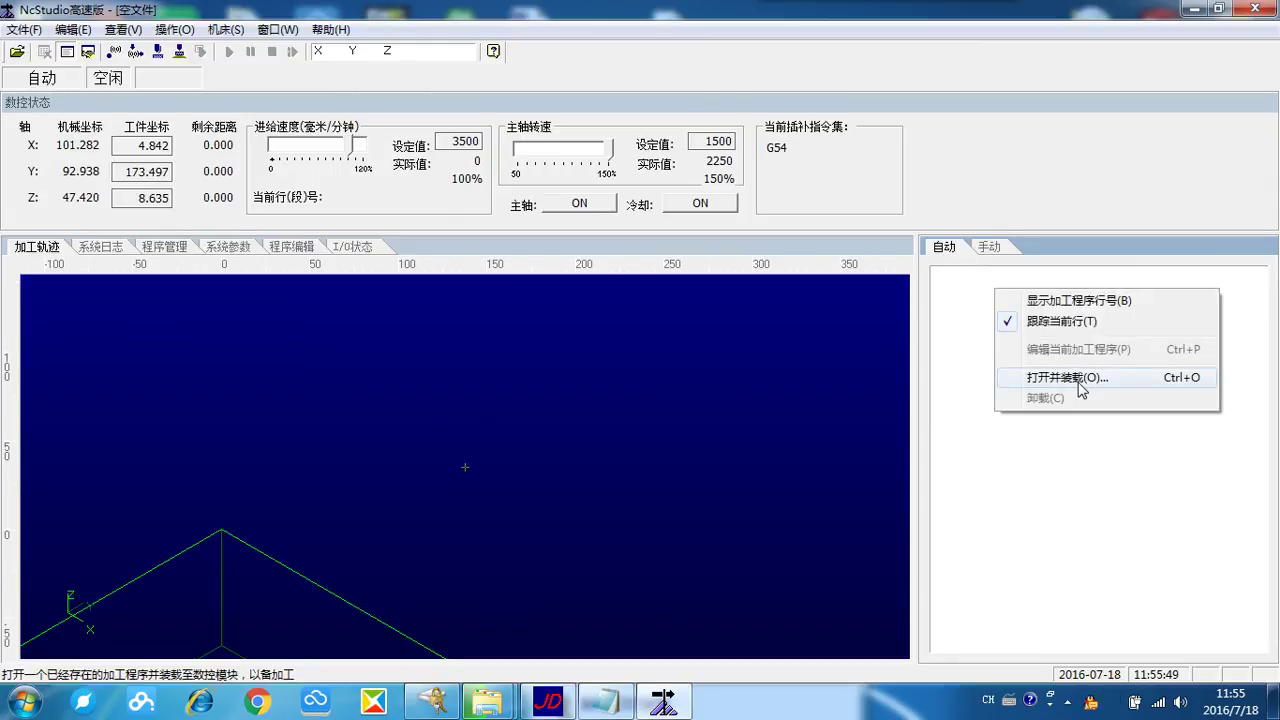
left_click(1144, 377)
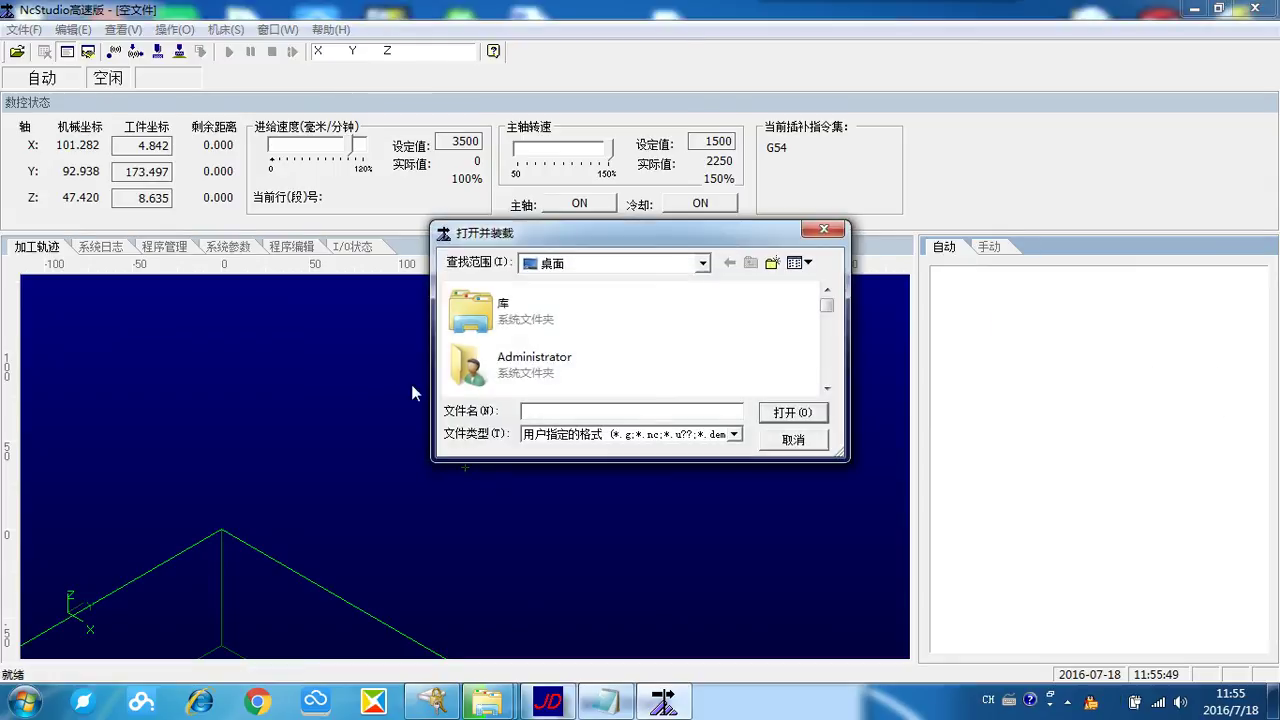
left_click_drag(826, 305, 826, 373)
left_click(578, 327)
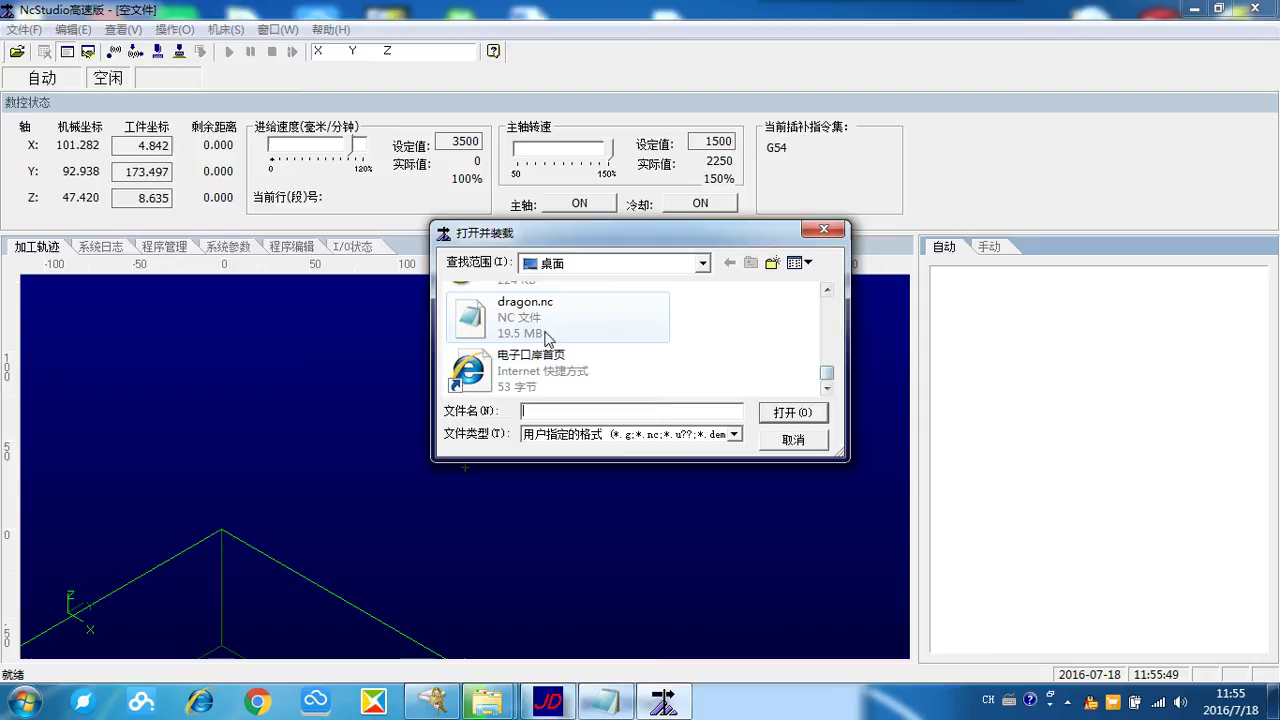
left_click(763, 413)
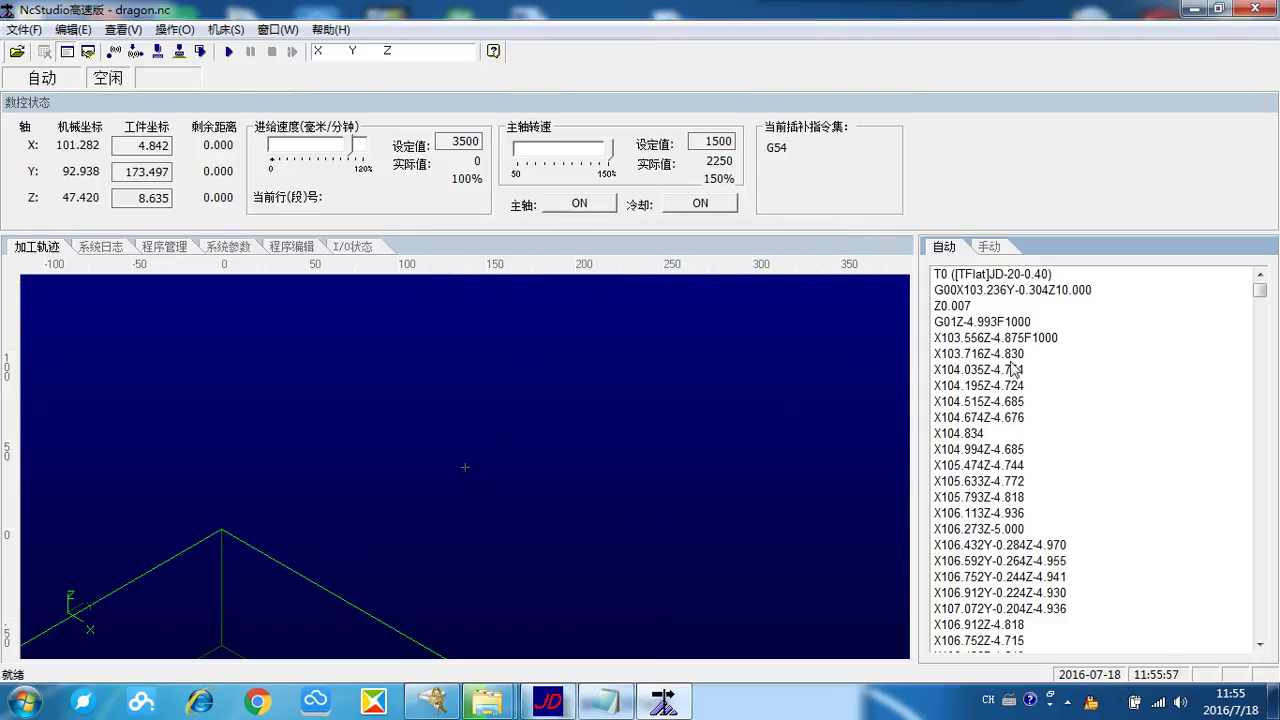